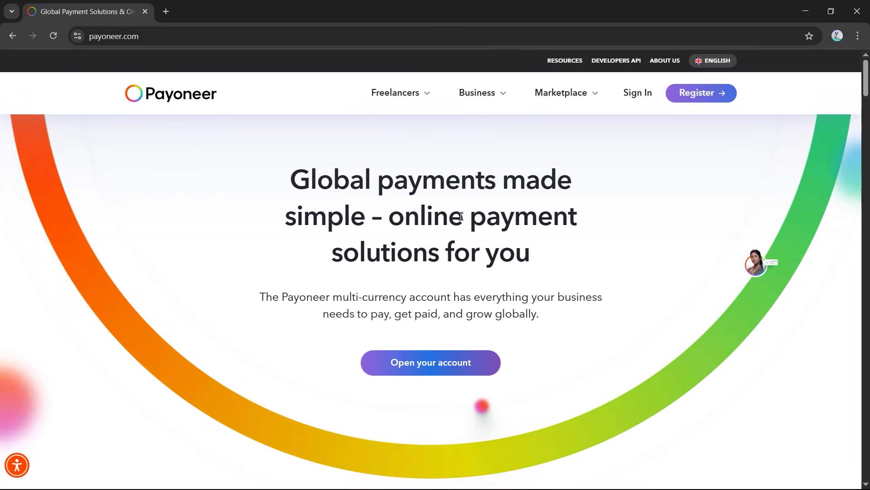
Abandon the sign-up form and replace the homepage tab with payoneer.com/accounts in a fresh tab.
left_click(694, 98)
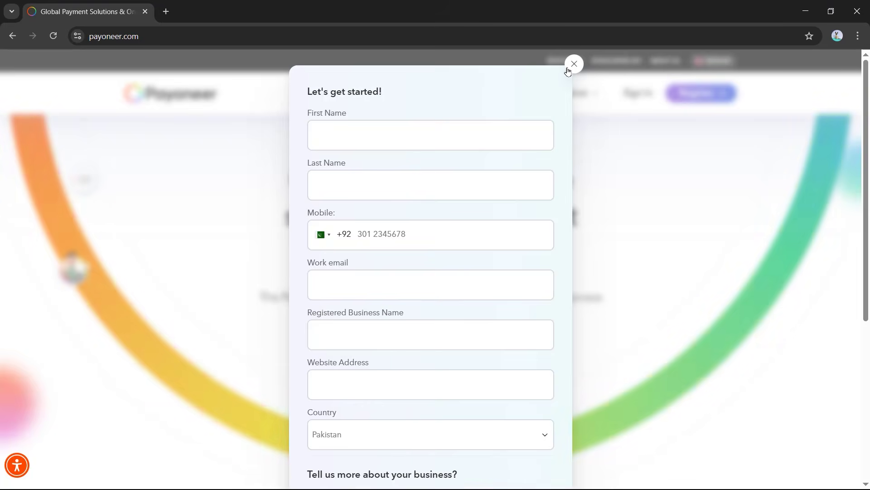
left_click(573, 64)
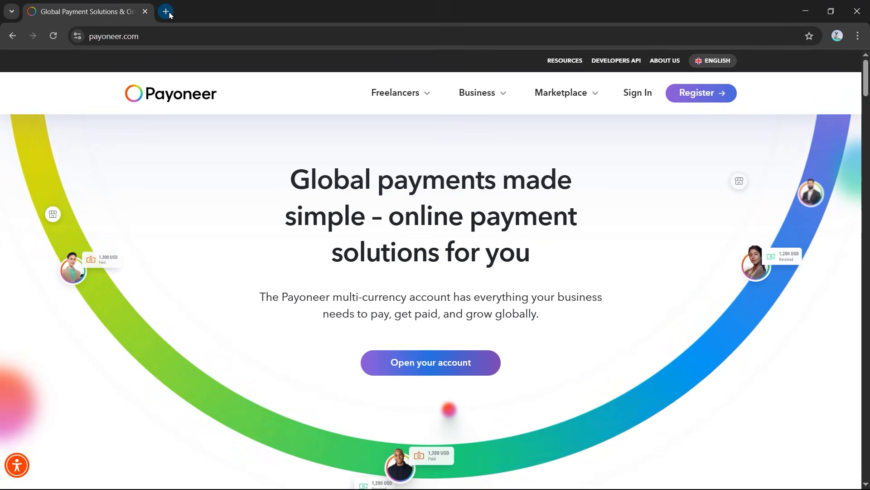
left_click(166, 12)
left_click(145, 12)
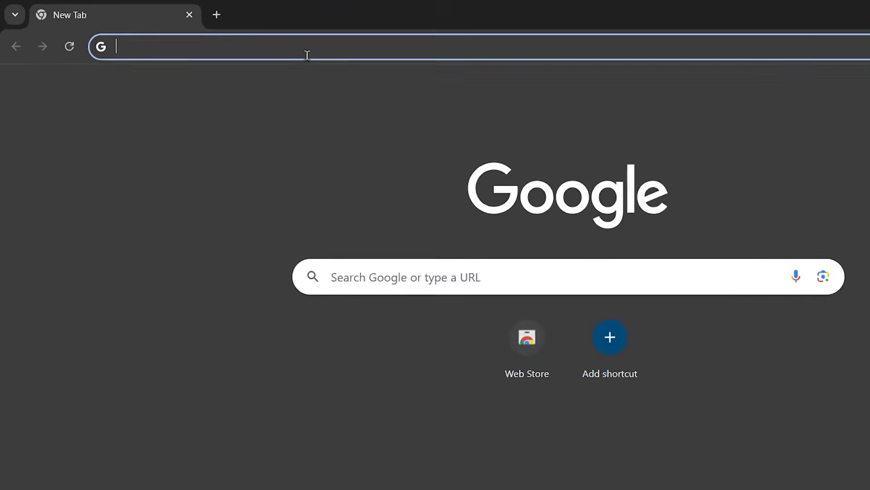
left_click(236, 40)
type("payoneer.com/accounts")
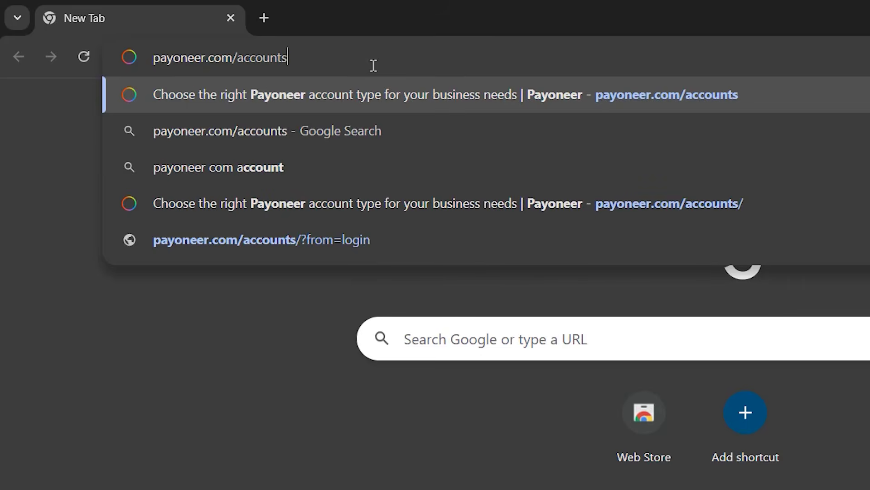
key("Return")
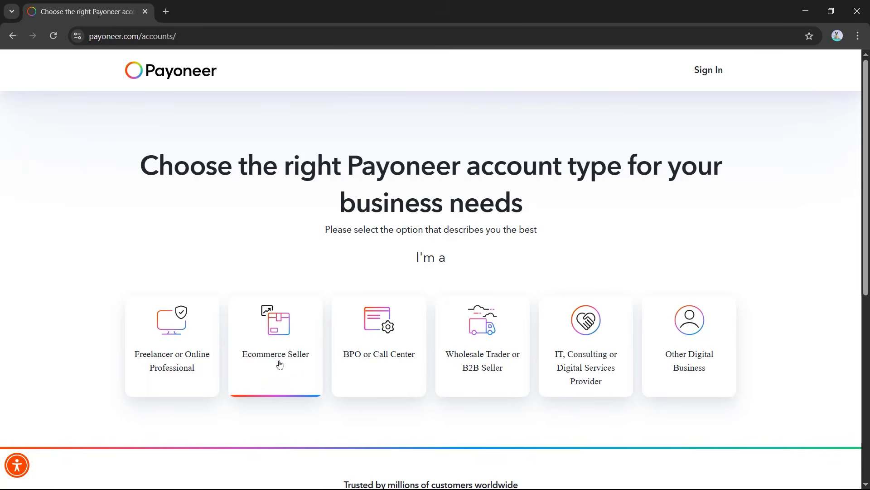
Pick Freelancer or Online Professional, paid by international clients, 0 USD monthly, and register that account.
left_click(172, 383)
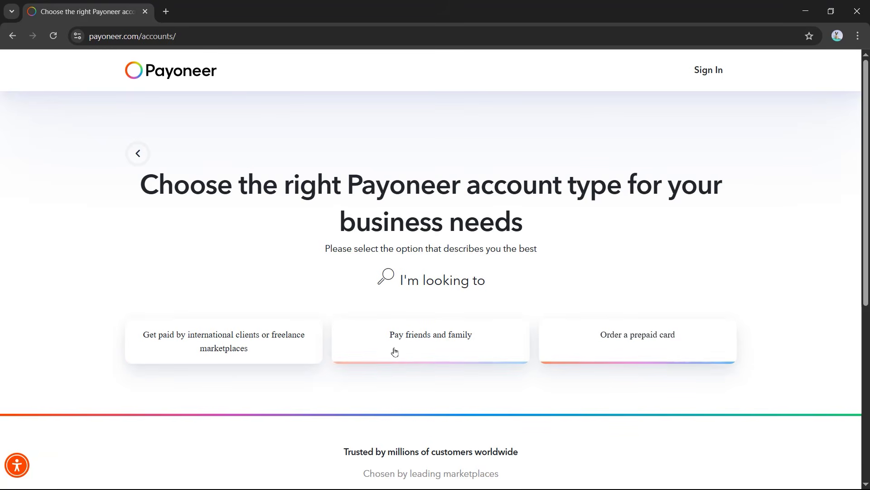
left_click(266, 348)
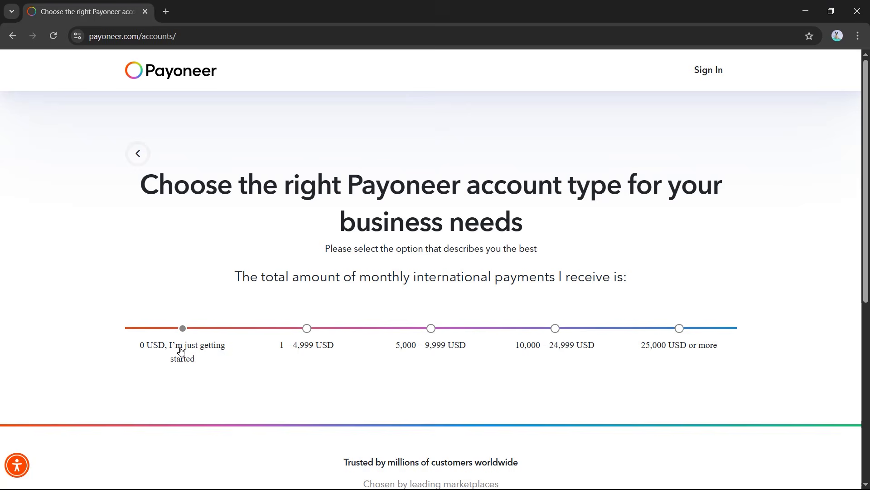
left_click(180, 351)
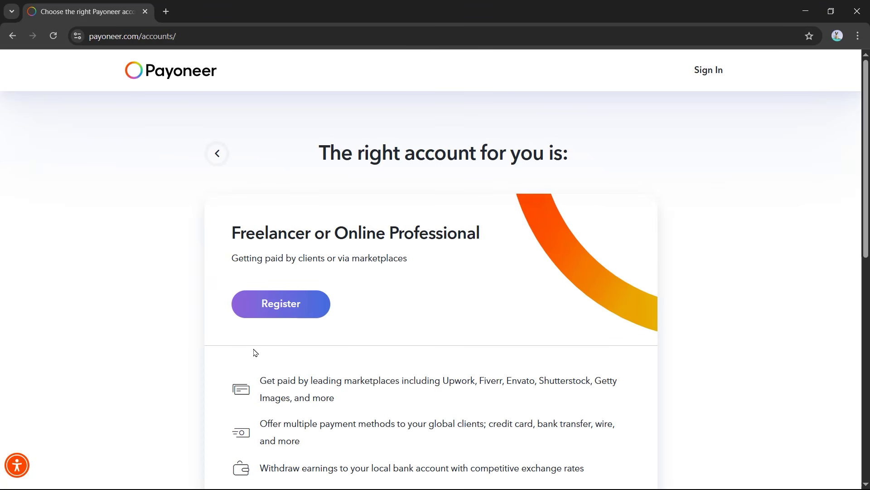
left_click(292, 311)
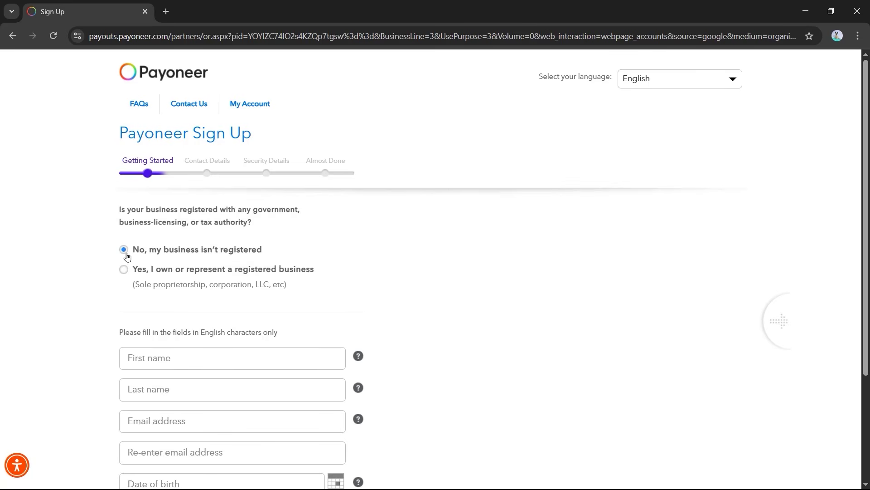
Enter the applicant's first name, last name, and e-mail address in both e-mail fields.
scroll(179, 309, "down", 3)
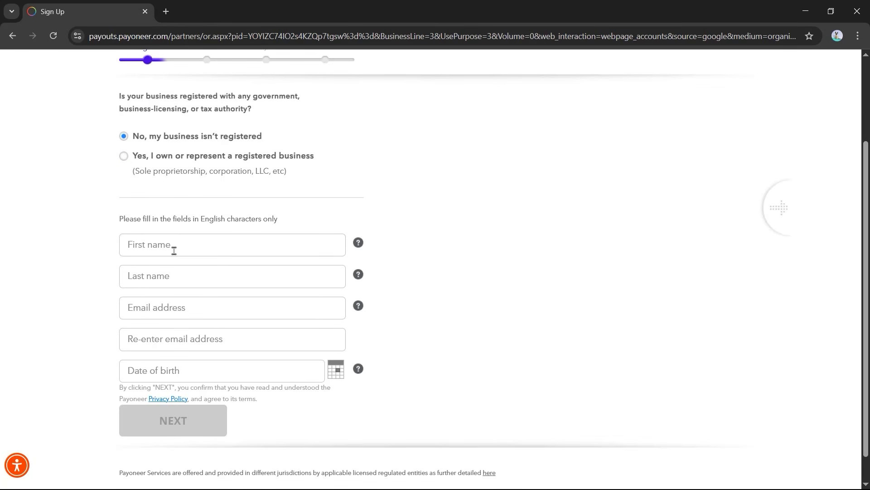
left_click(187, 252)
left_click(174, 275)
type("Bilal")
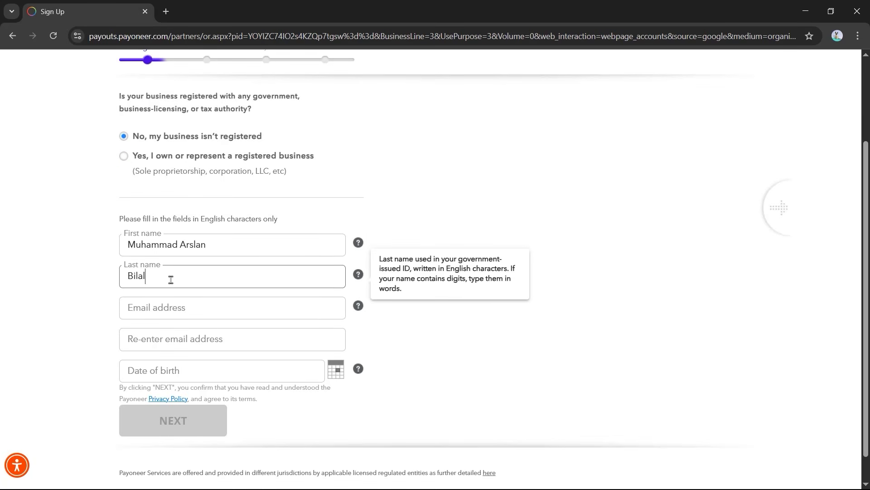
left_click(229, 307)
type("mu[blurred]@gmail.")
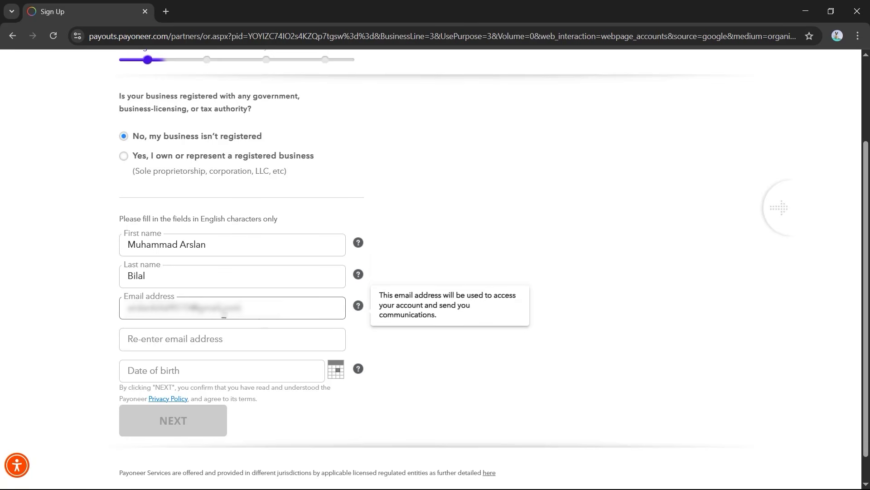
left_click(225, 344)
type("[blurred]")
Pick the birth year and day in the date picker and submit the Getting Started step.
left_click(186, 373)
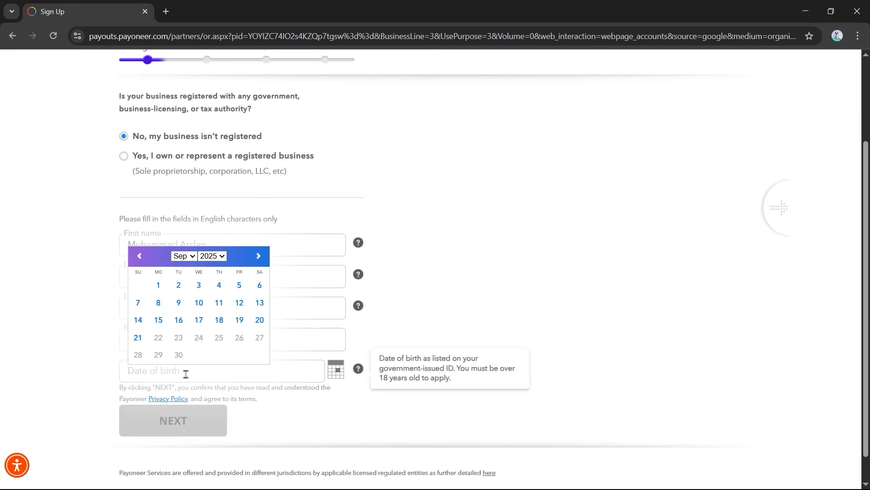
left_click(221, 256)
scroll(215, 233, "up", 6)
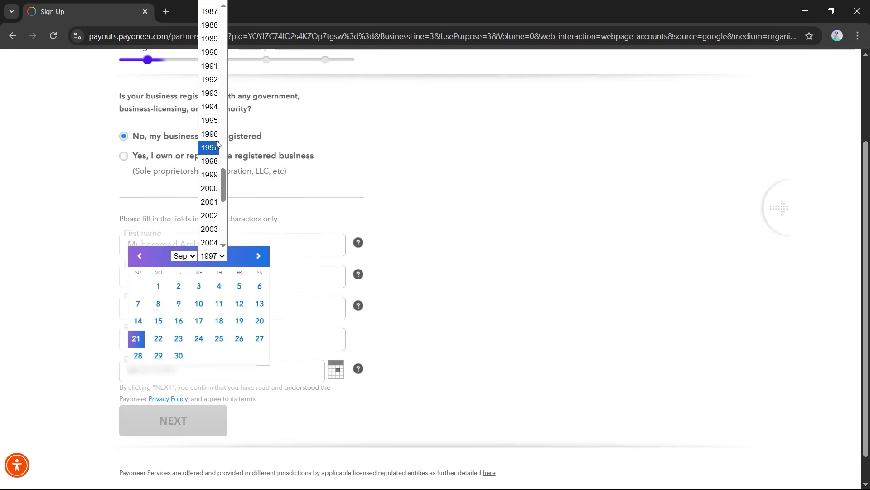
left_click(210, 134)
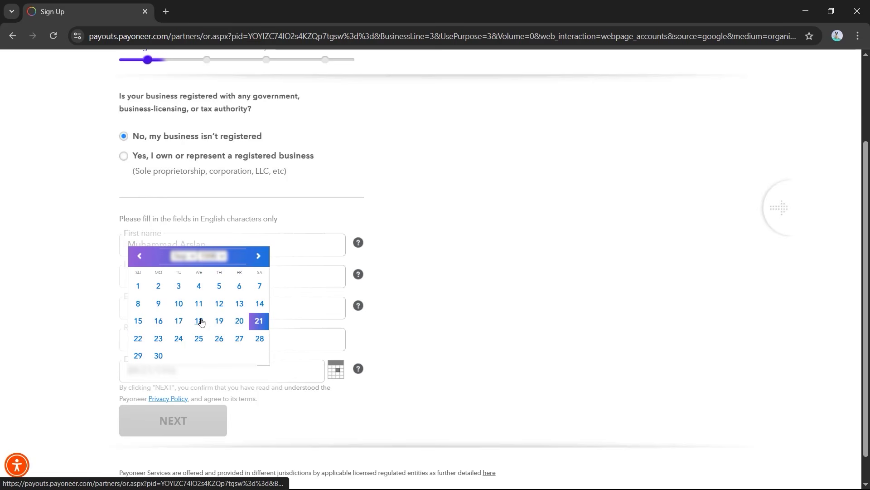
left_click(219, 321)
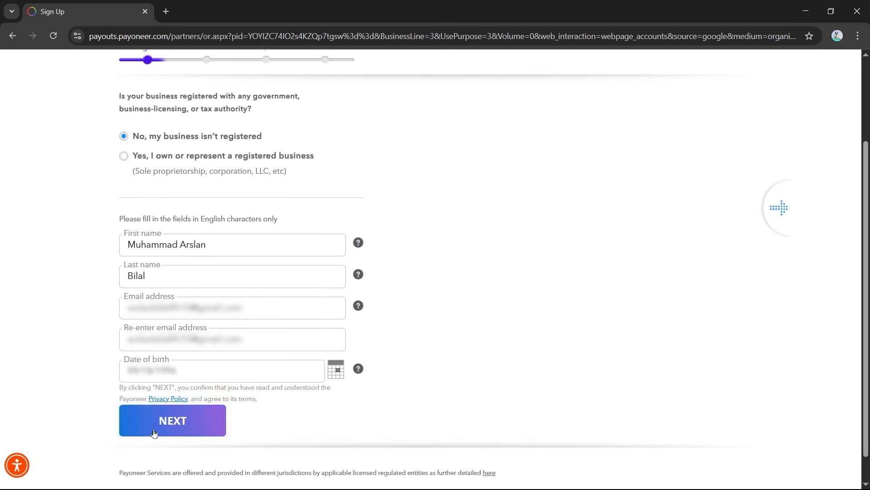
left_click(177, 427)
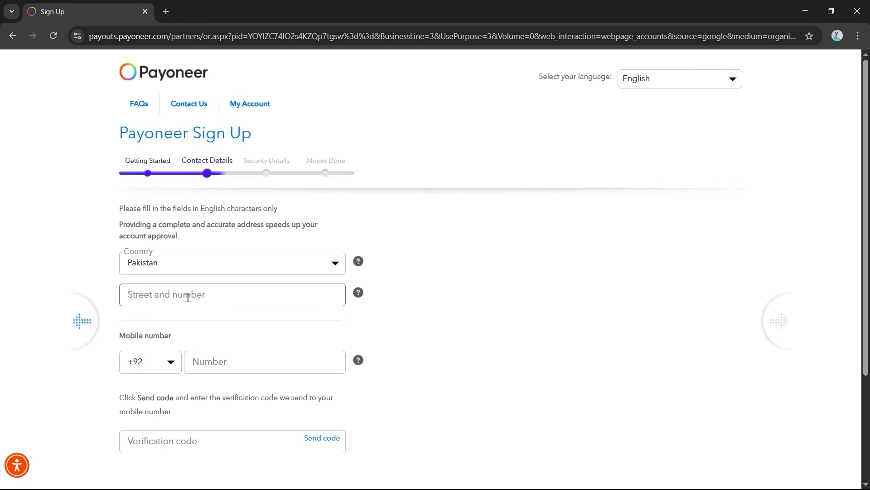
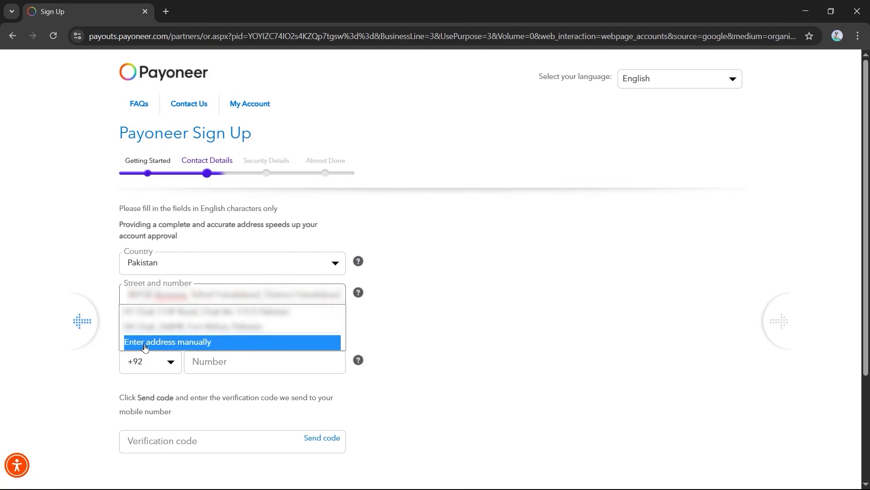
Enter the street address manually, then fill in the city and postal code.
left_click(163, 345)
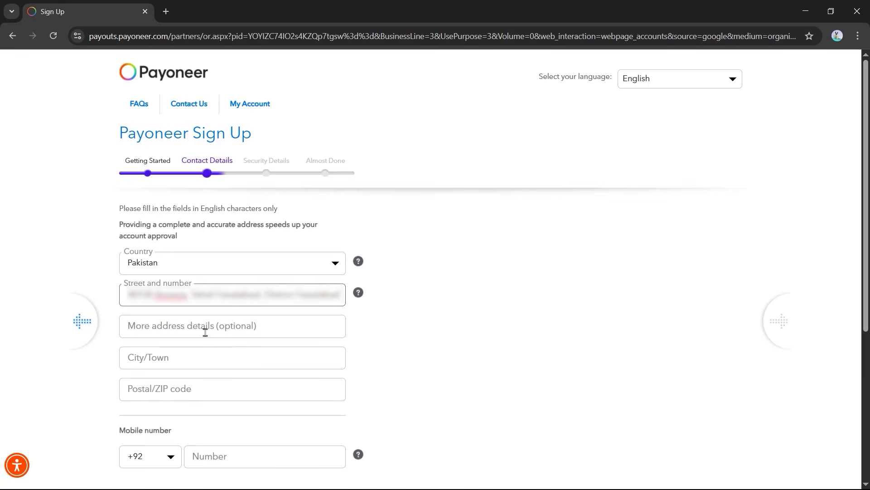
left_click(178, 361)
type("Faisalabad")
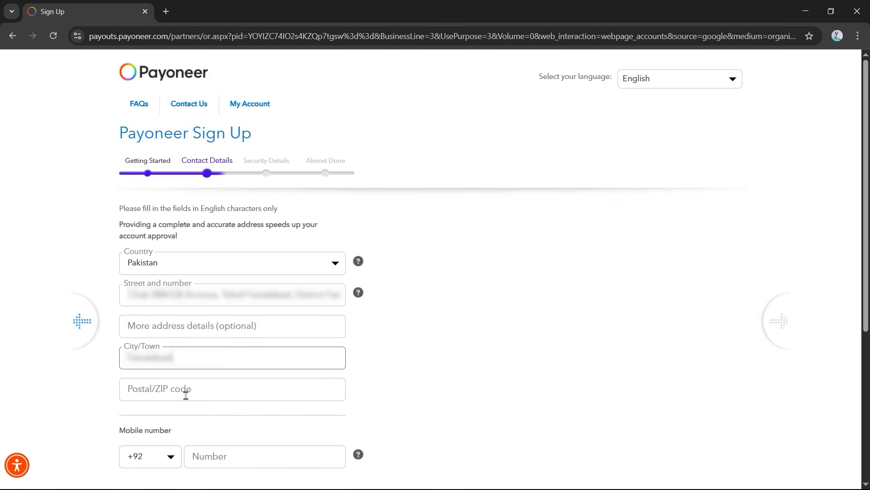
left_click(176, 393)
type("38000")
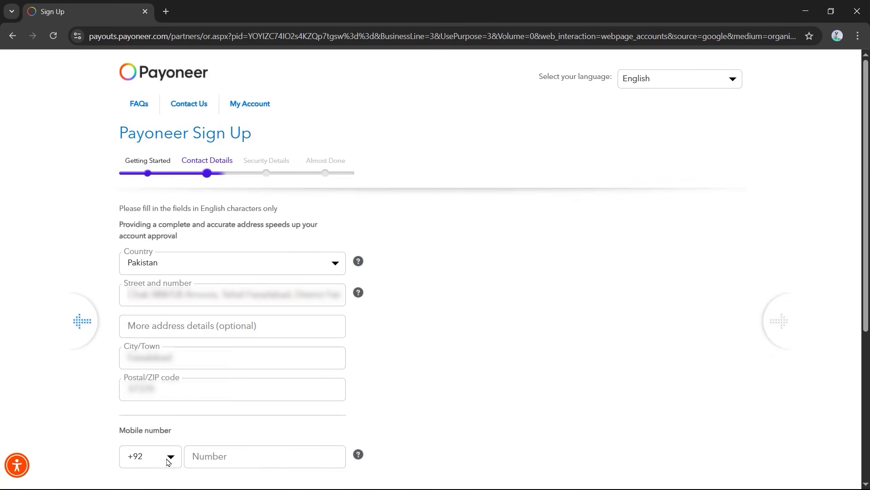
Add the mobile number, verify it with the SMS code, and continue to Security Details.
scroll(204, 458, "down", 1)
left_click(240, 403)
type("312???????")
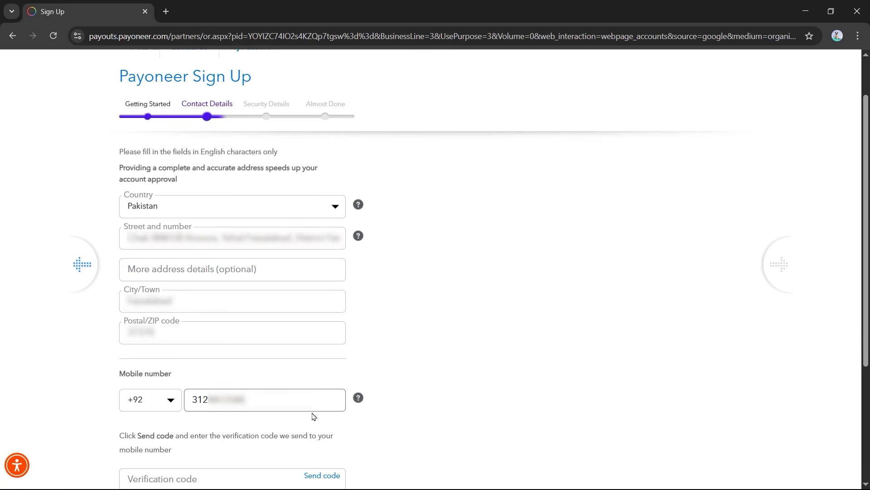
scroll(269, 408, "down", 2)
left_click(324, 367)
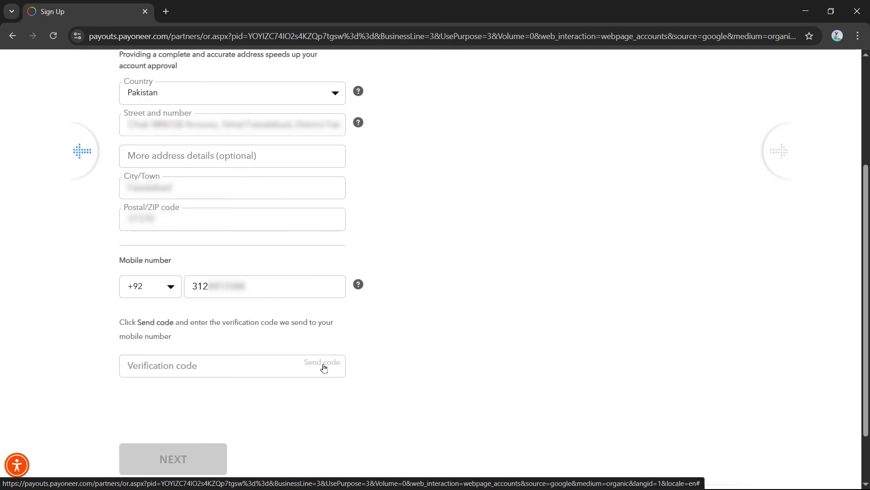
left_click(185, 370)
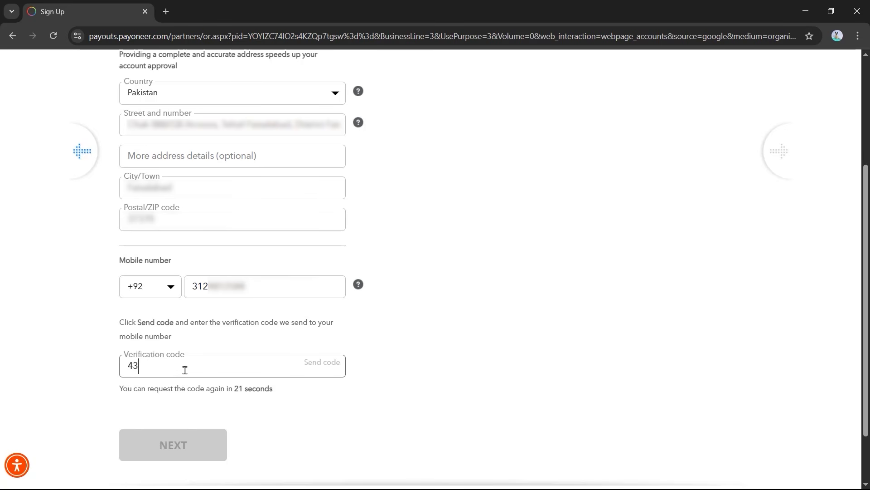
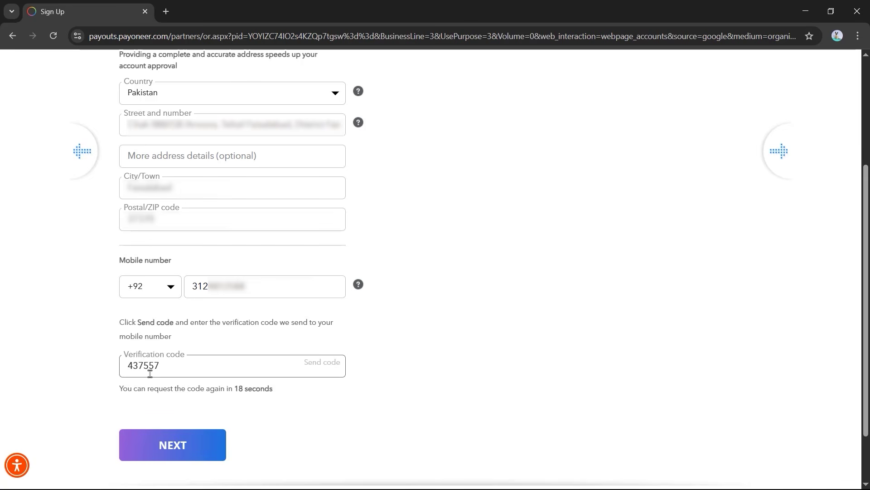
left_click(180, 446)
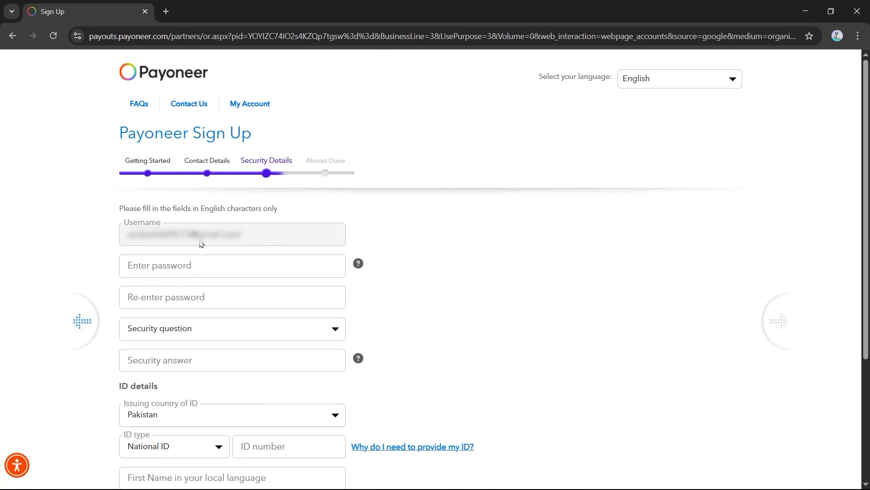
Set your own account password twice instead of the suggested one, and choose and answer a security question.
left_click(193, 267)
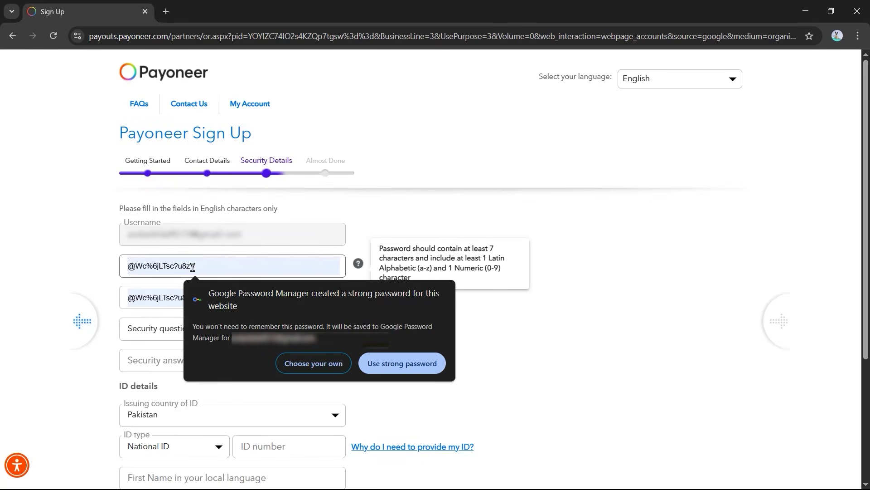
left_click(330, 364)
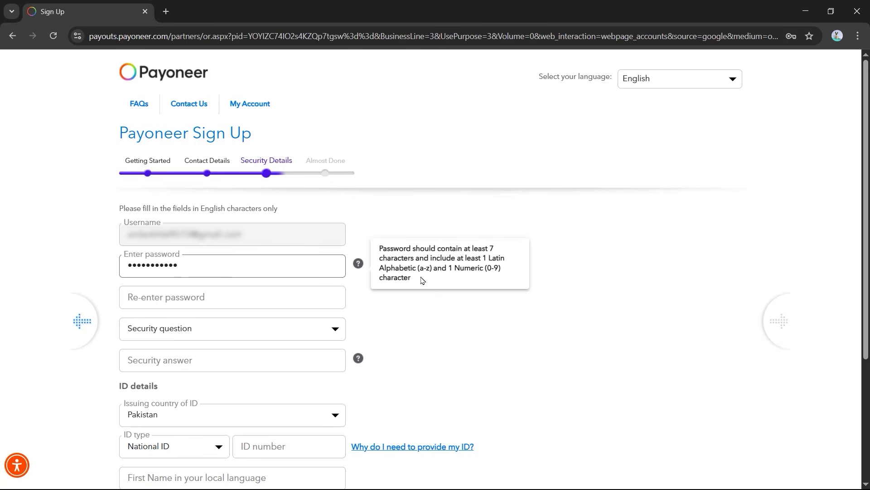
left_click(221, 304)
type("•••••••••")
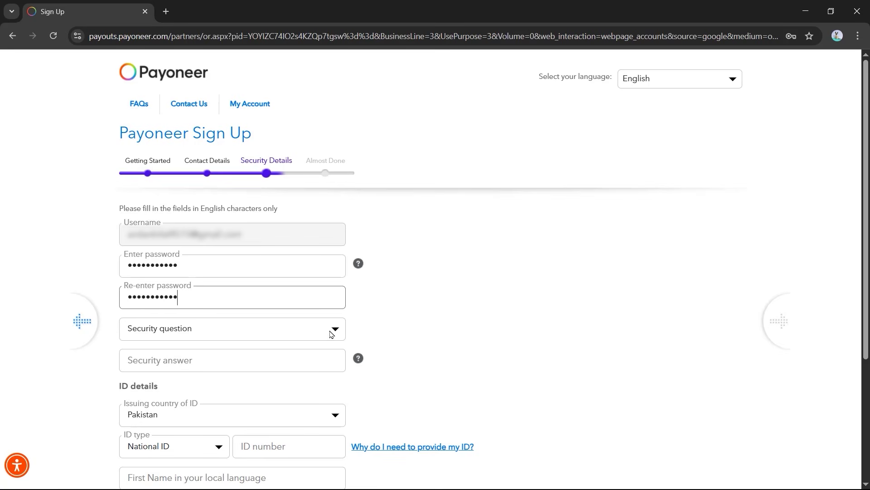
left_click(335, 331)
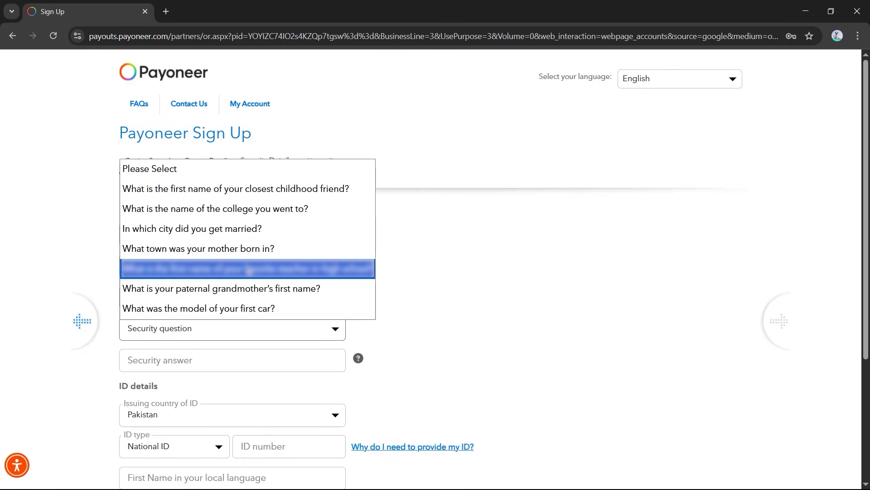
left_click(249, 271)
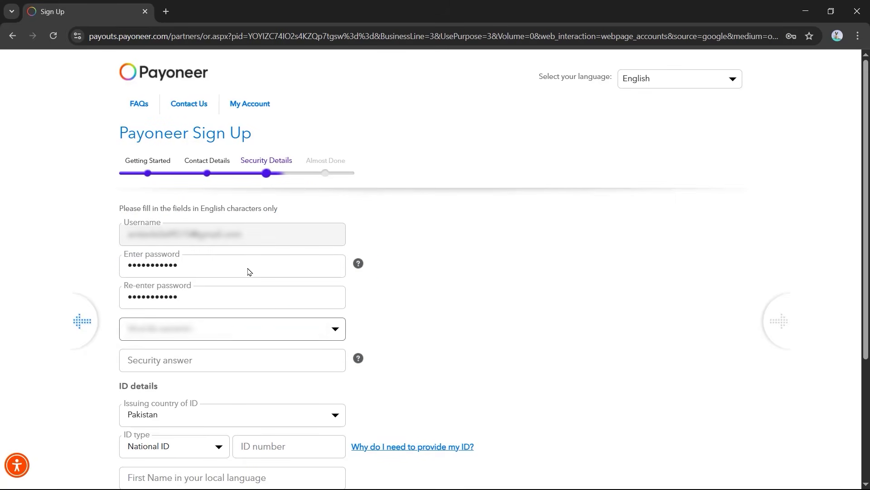
left_click(196, 364)
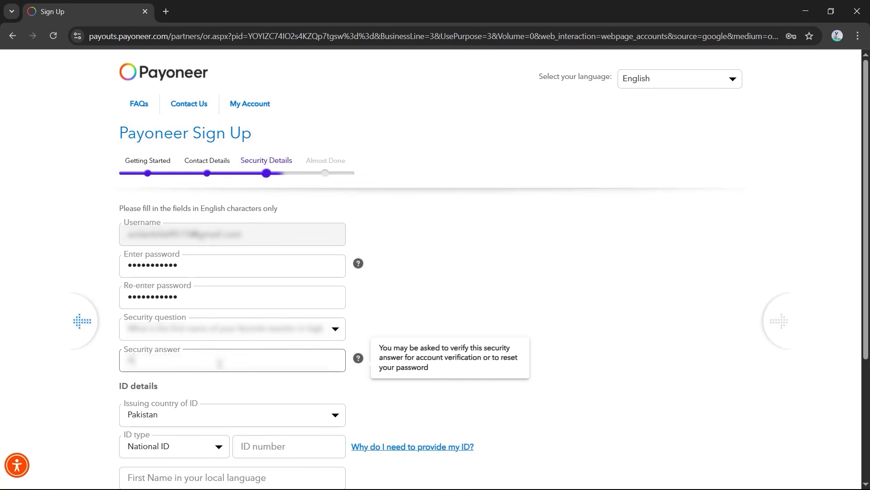
type("••••••••••••")
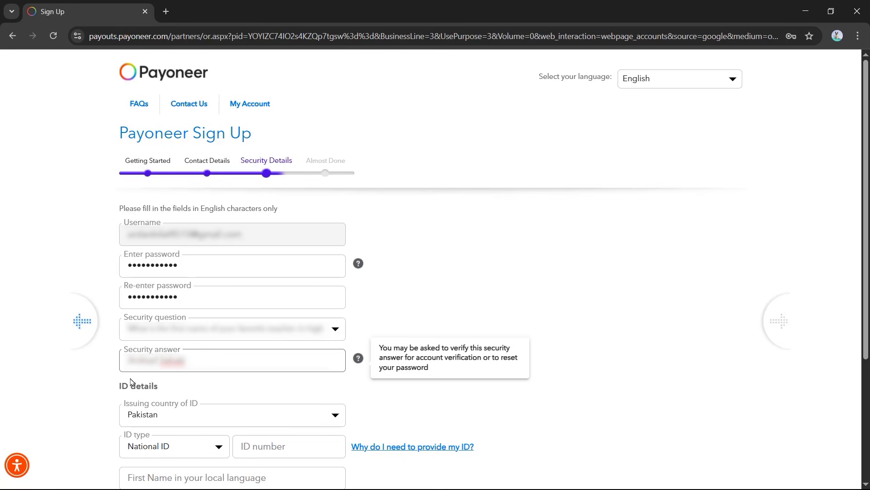
Enter the national ID number and the first and last names in Urdu.
scroll(136, 399, "down", 3)
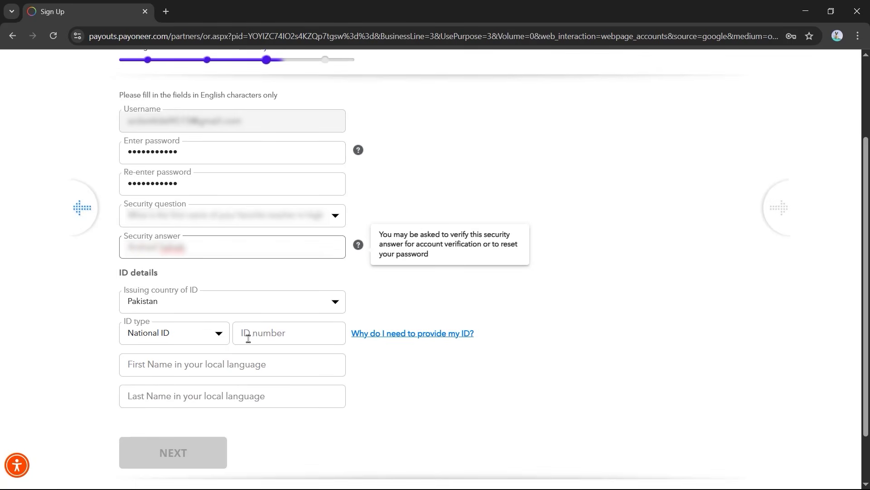
left_click(272, 338)
type("••••••••••")
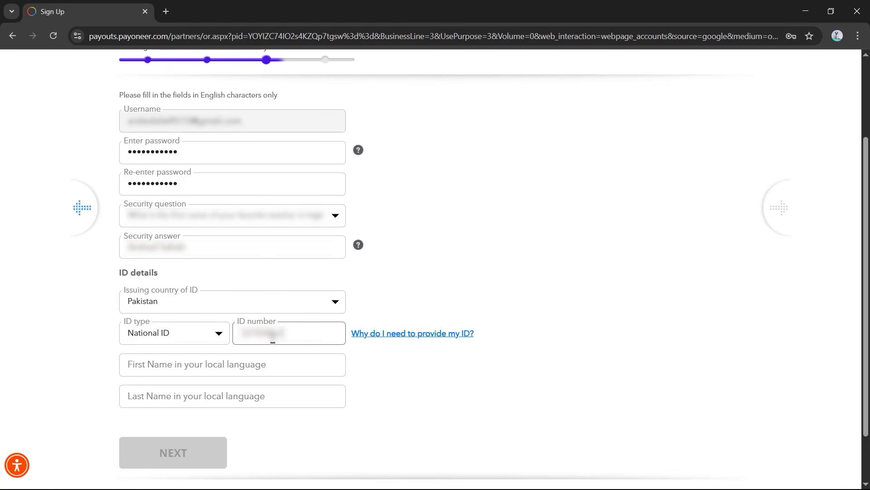
type("••")
left_click(272, 366)
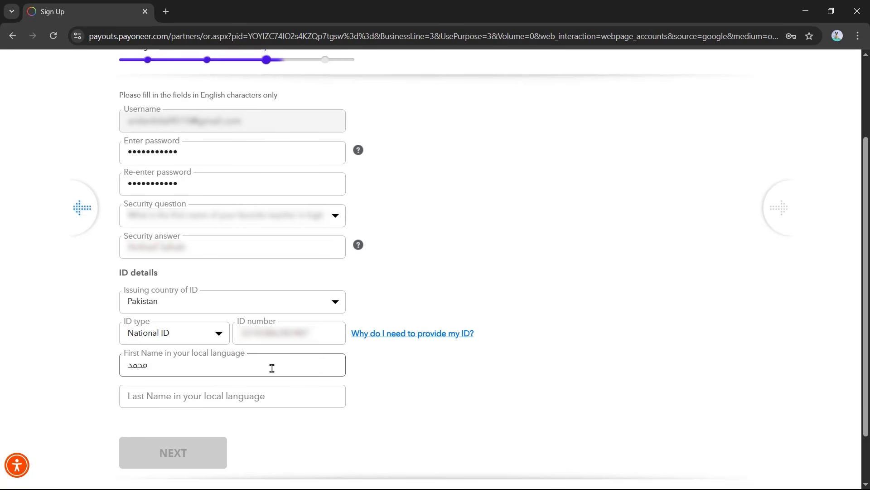
left_click(255, 398)
type("ب")
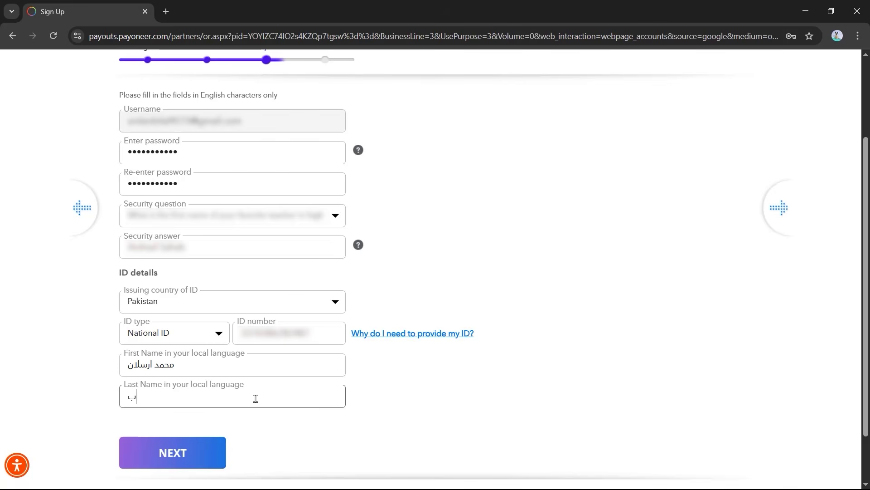
type("لال")
Continue to the bank details and choose United Bank Limited as the bank.
left_click(170, 454)
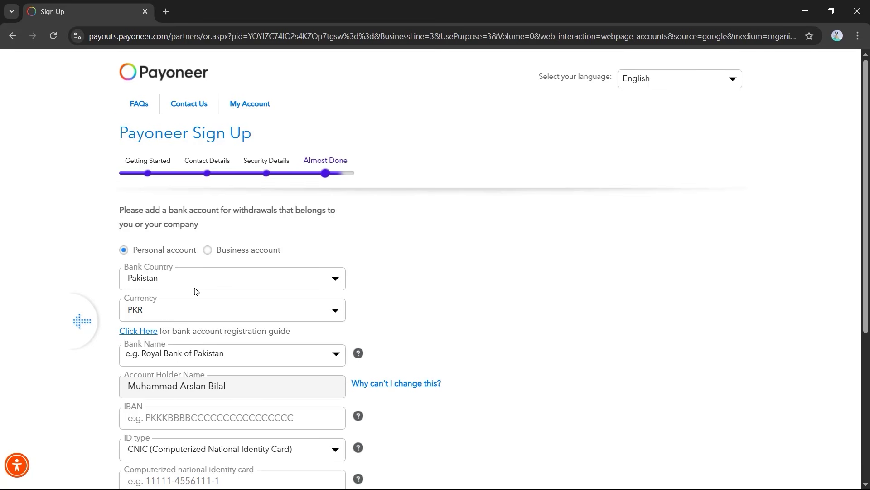
scroll(196, 290, "down", 1)
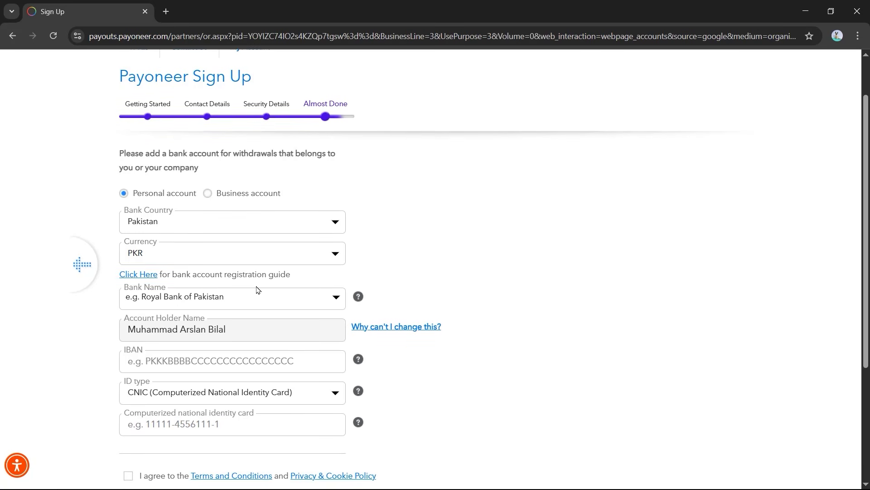
left_click(330, 304)
scroll(205, 420, "down", 1)
scroll(181, 399, "up", 1)
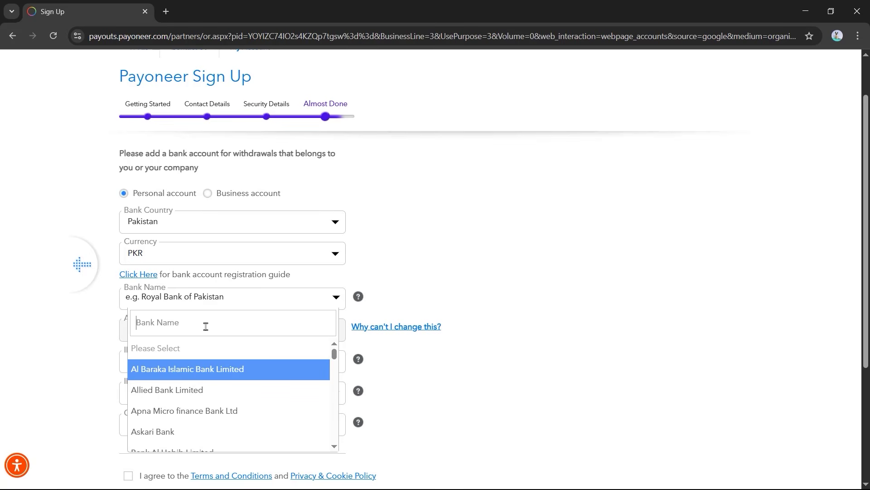
type("tele")
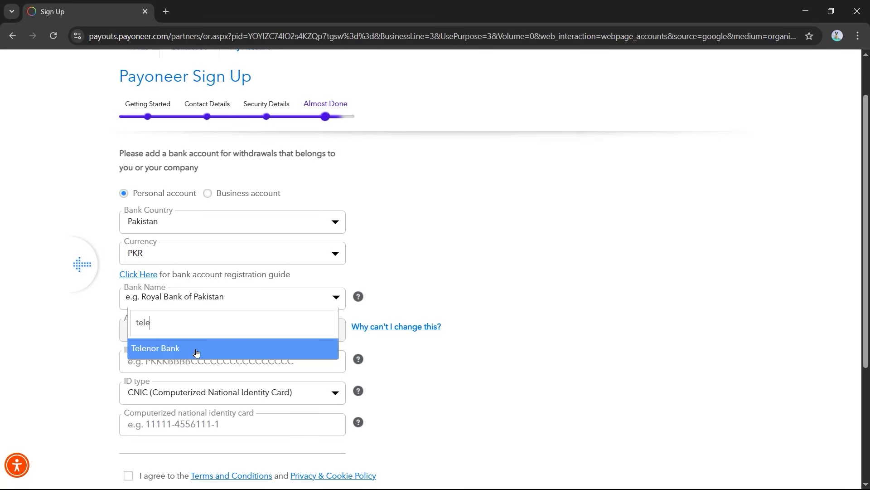
left_click(167, 354)
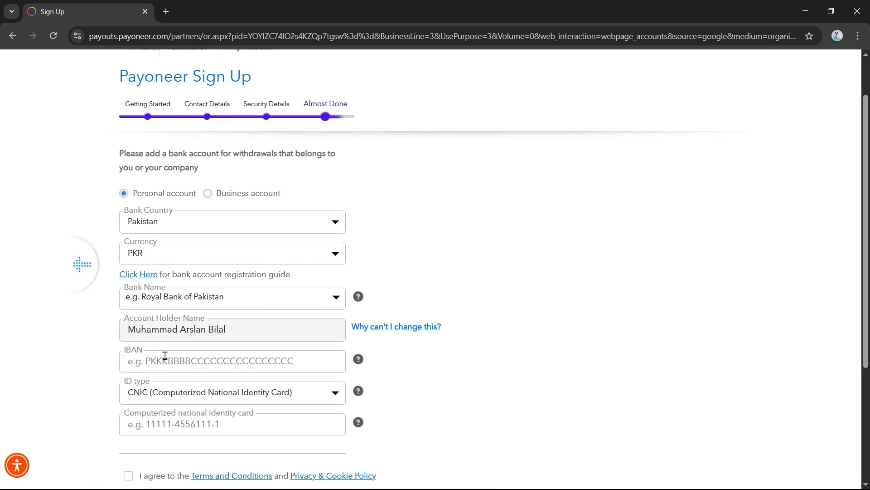
left_click(292, 302)
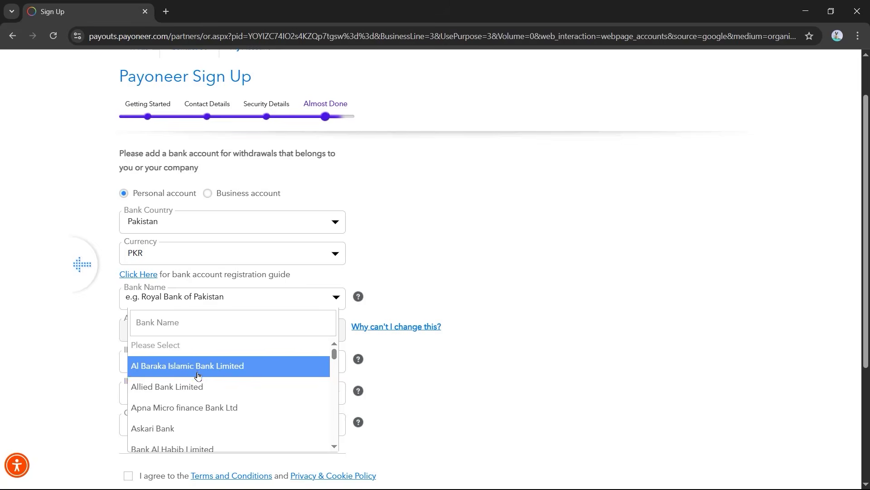
scroll(198, 375, "down", 2)
scroll(197, 375, "down", 10)
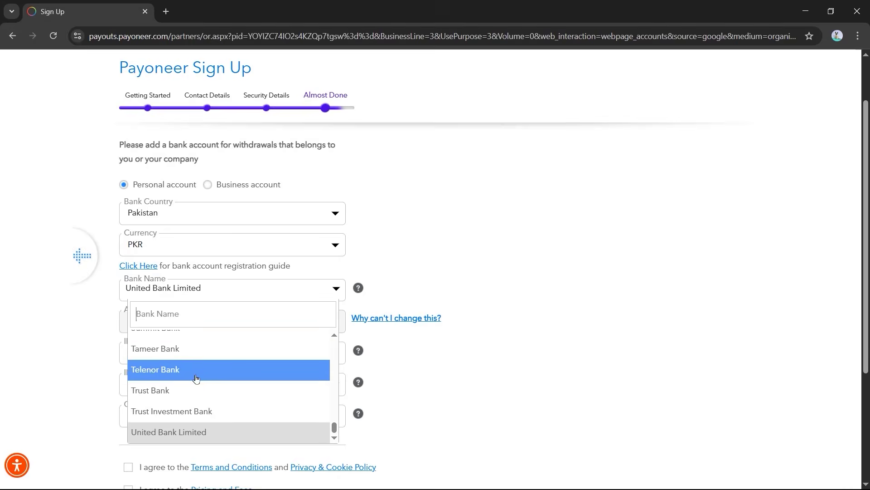
left_click(177, 432)
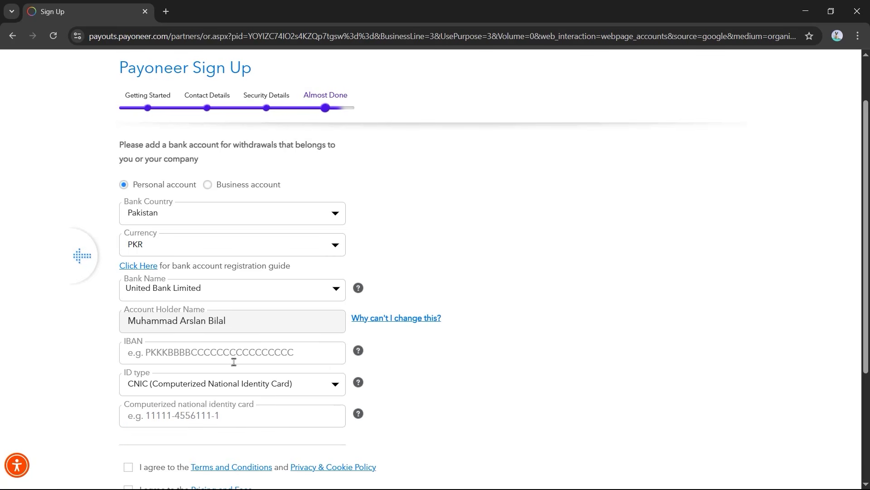
Enter the account's IBAN and, keeping CNIC as the ID type, the CNIC number.
left_click(184, 355)
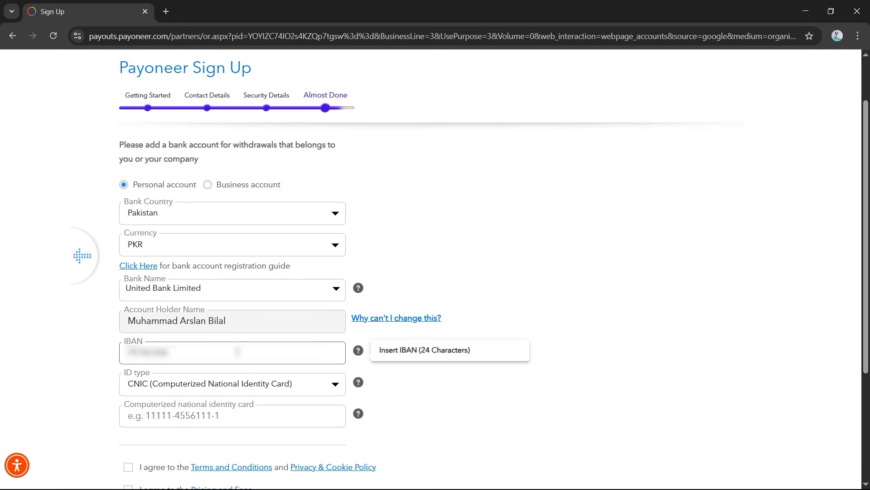
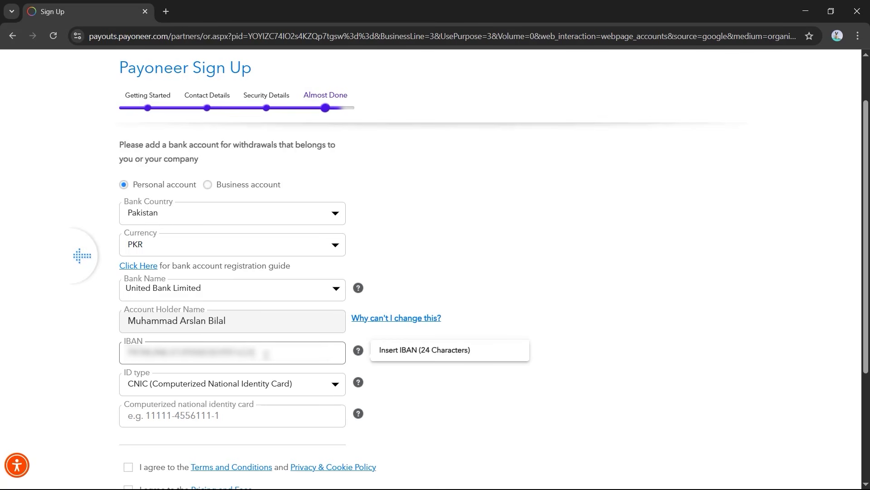
left_click(336, 389)
left_click(146, 404)
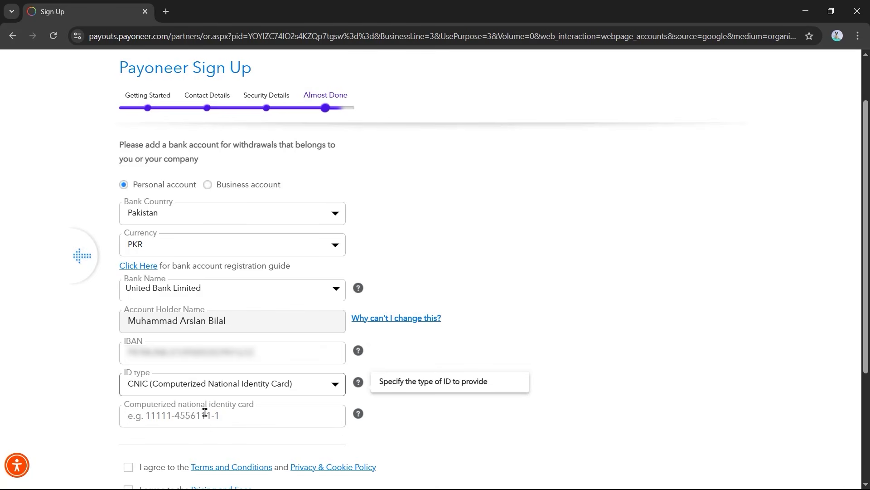
left_click(276, 419)
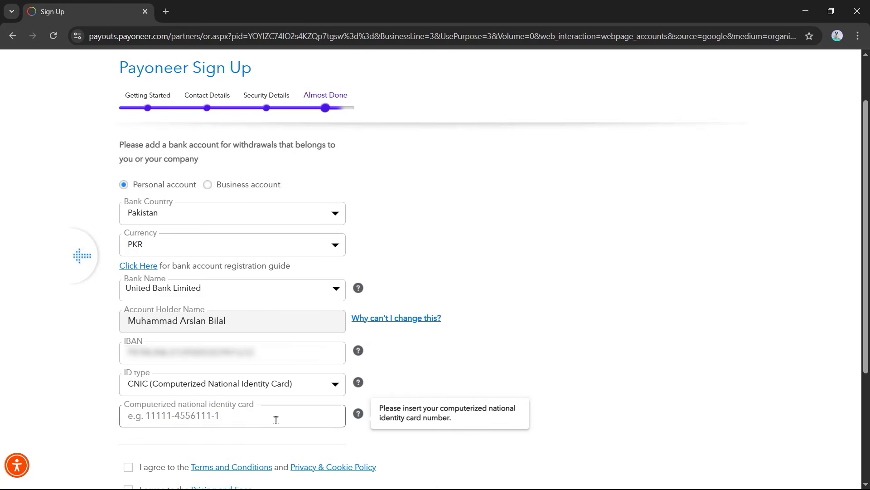
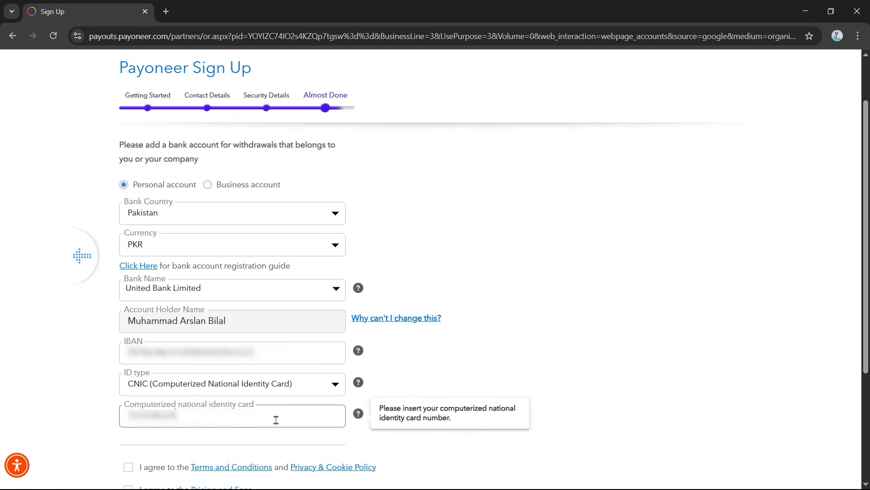
Accept the Terms and Conditions and Pricing and Fees, then submit the application.
scroll(217, 394, "down", 3)
left_click(128, 354)
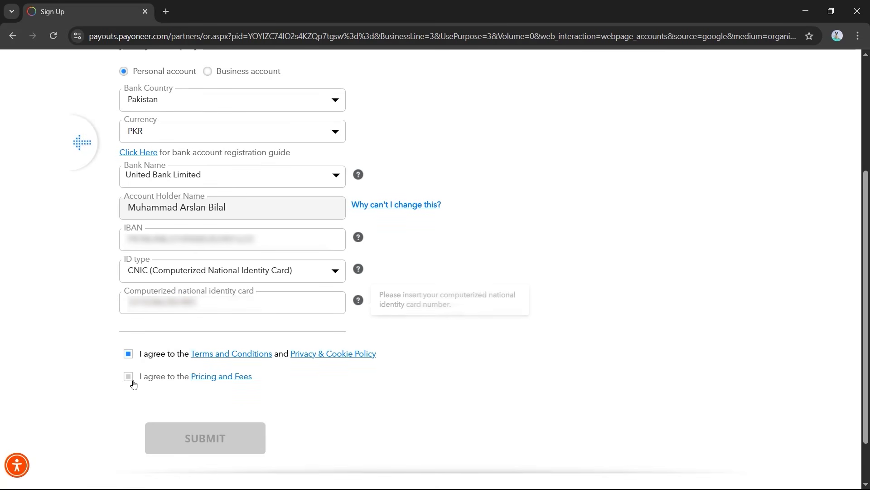
left_click(129, 376)
left_click(222, 446)
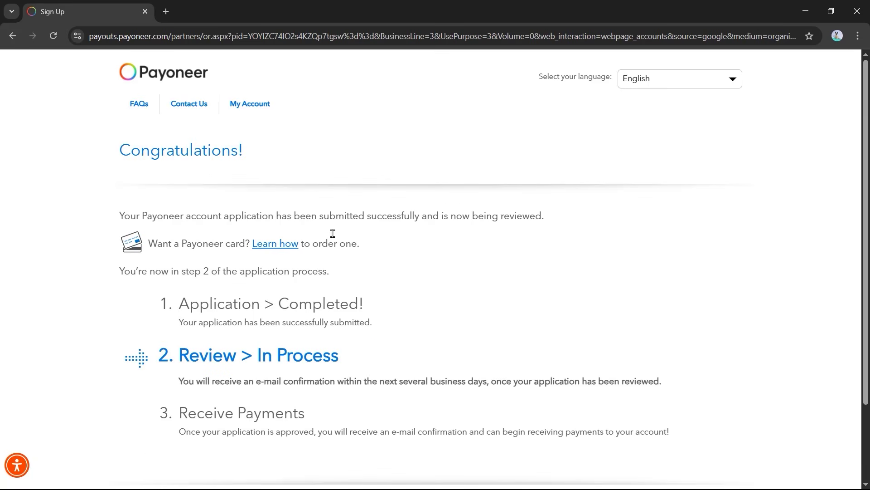
Highlight the Congratulations! heading on the confirmation page, then clear the selection.
left_click_drag(120, 154, 248, 163)
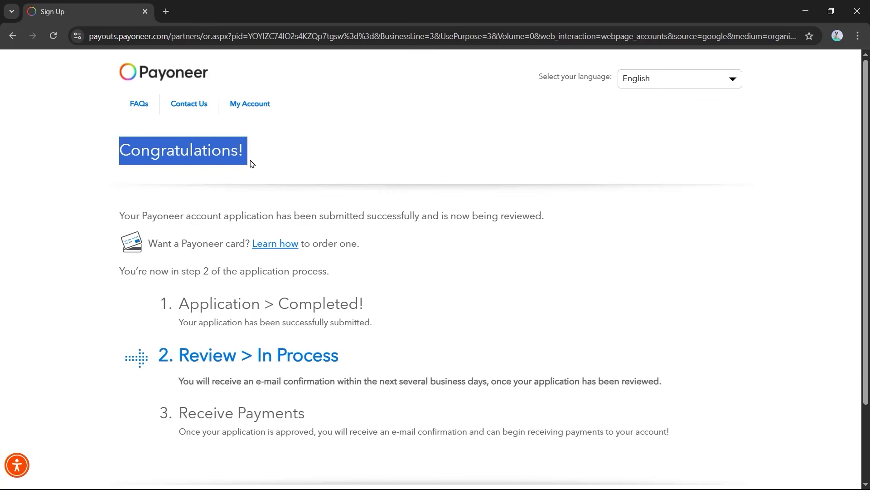
left_click(241, 182)
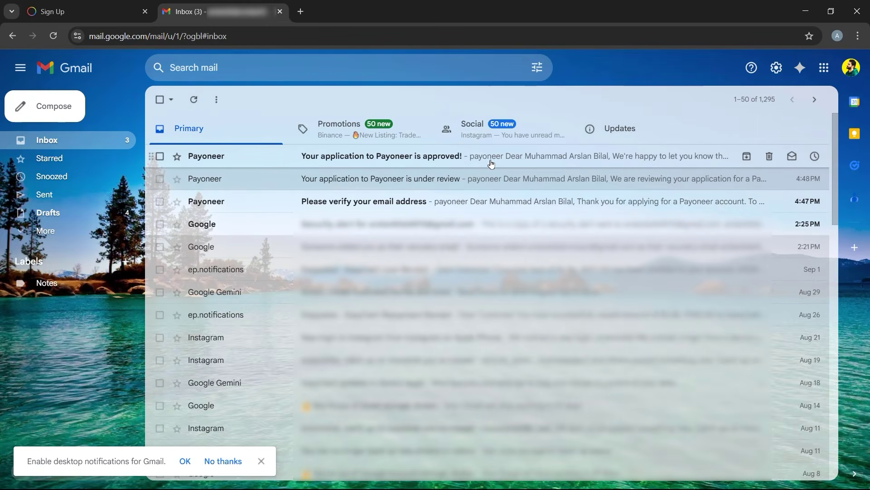
Open the 'Your application to Payoneer is approved!' email and read through its body.
left_click(441, 162)
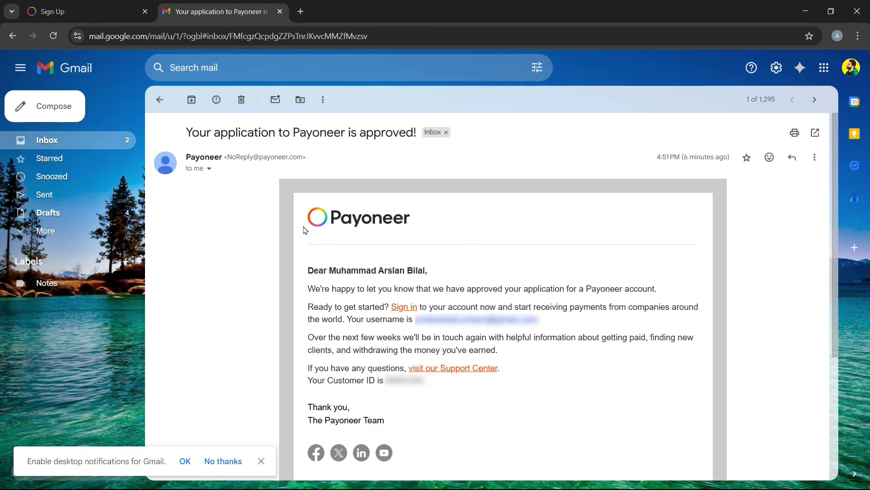
left_click_drag(328, 273, 484, 422)
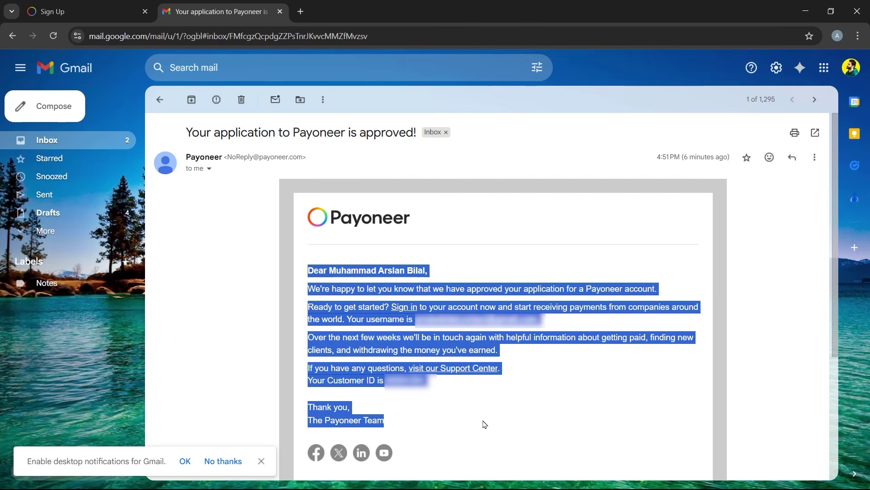
left_click(454, 411)
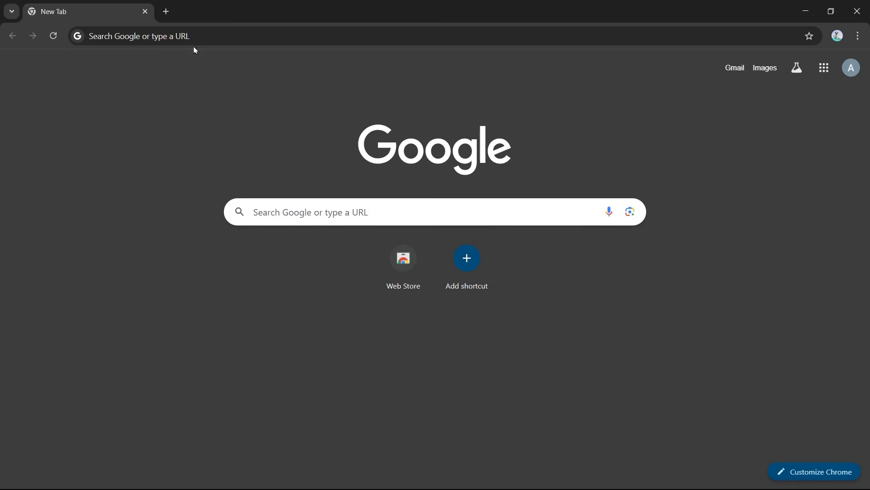
Go to login.payoneer.com and sign in with the account e-mail and password.
left_click(185, 36)
type("logi")
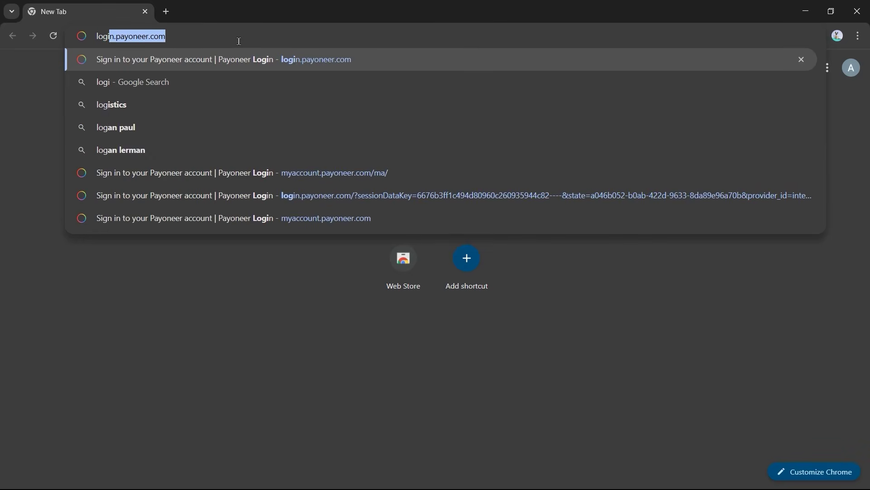
type("n.payoneer.com")
key("Return")
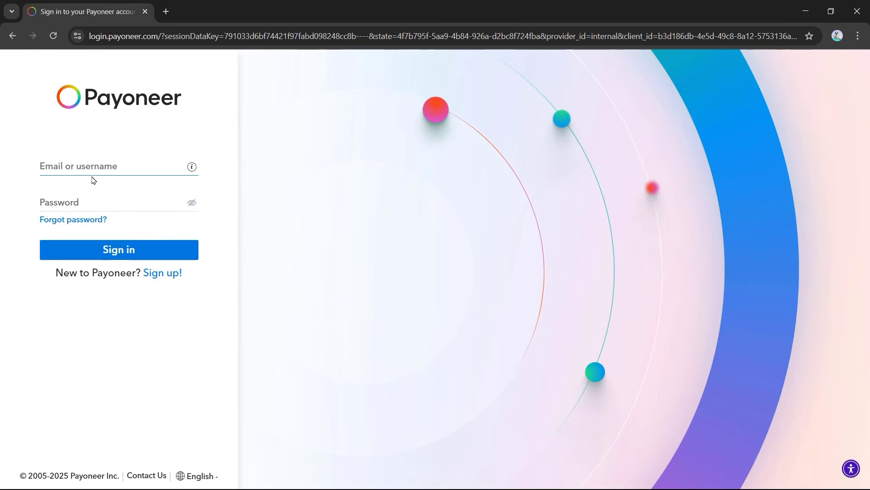
left_click(89, 165)
type("[unreadable]")
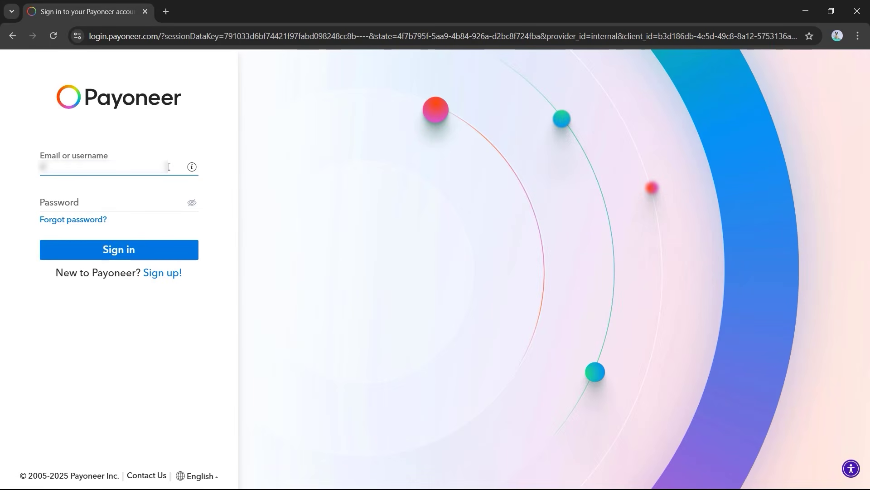
type("[unreadable]")
left_click(146, 205)
type("•••••••••")
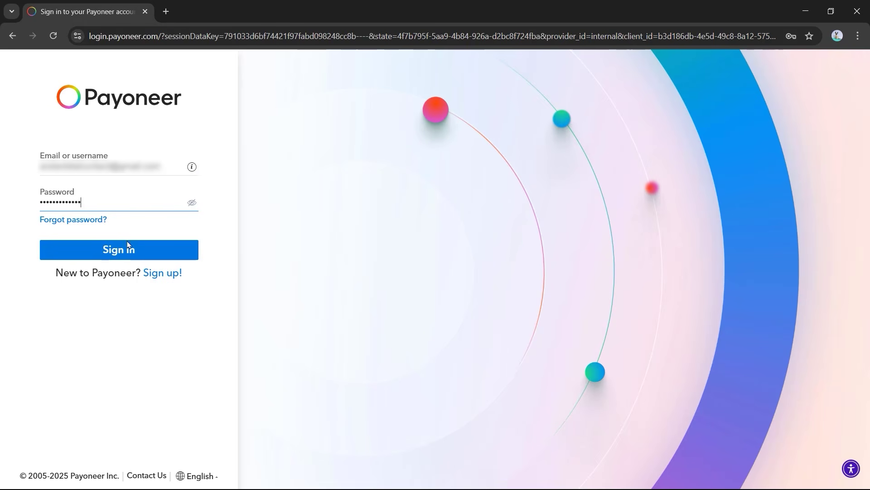
left_click(121, 253)
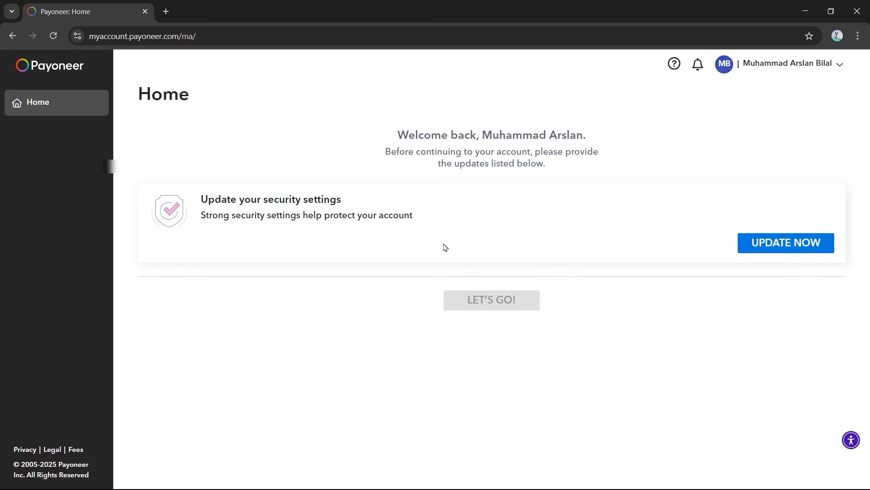
Answer the spouse's birthday, grandfather's profession and first grade teacher security questions.
left_click(785, 243)
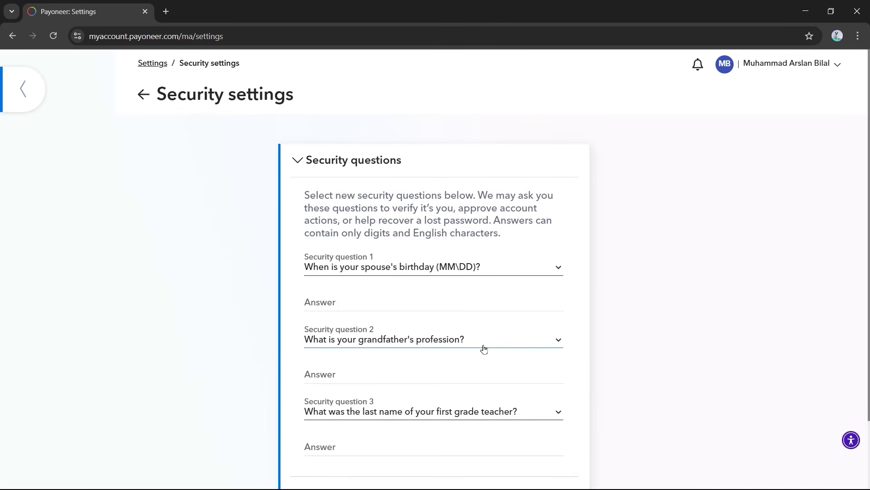
scroll(483, 348, "down", 1)
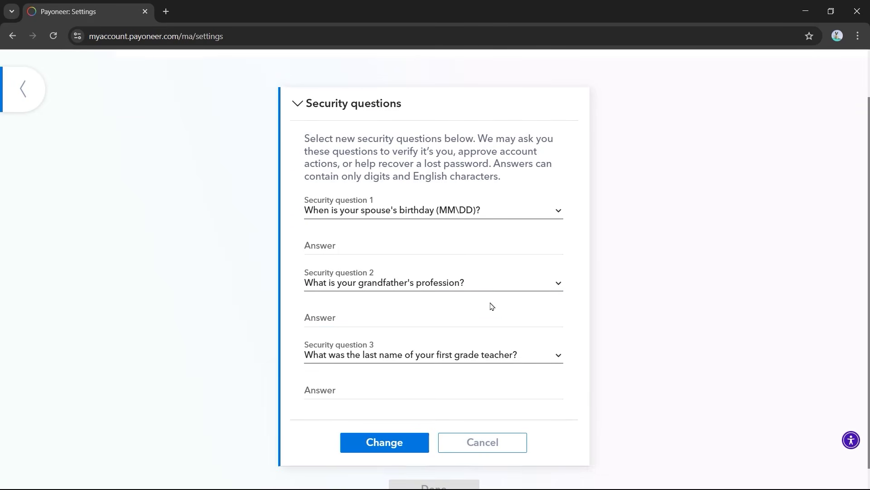
scroll(482, 344, "up", 1)
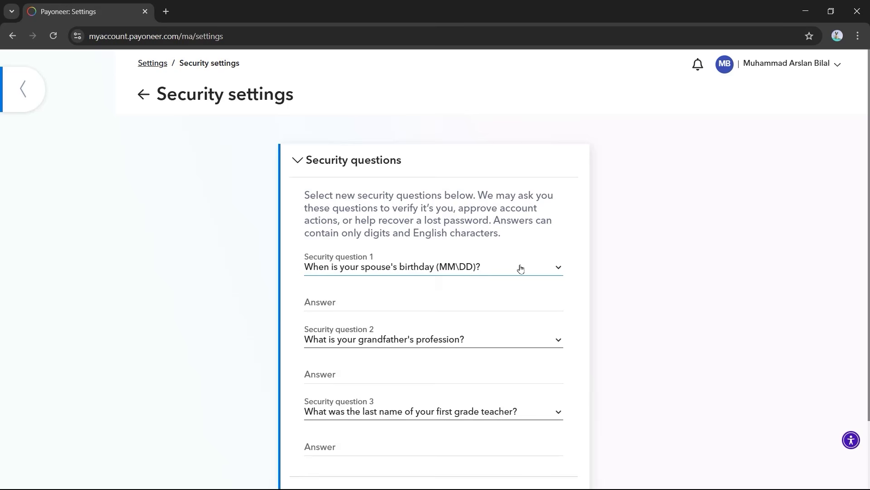
left_click(351, 300)
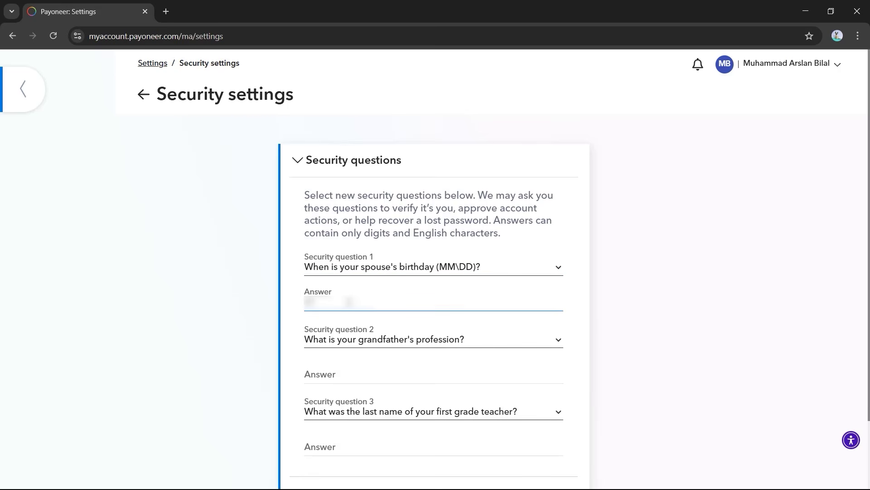
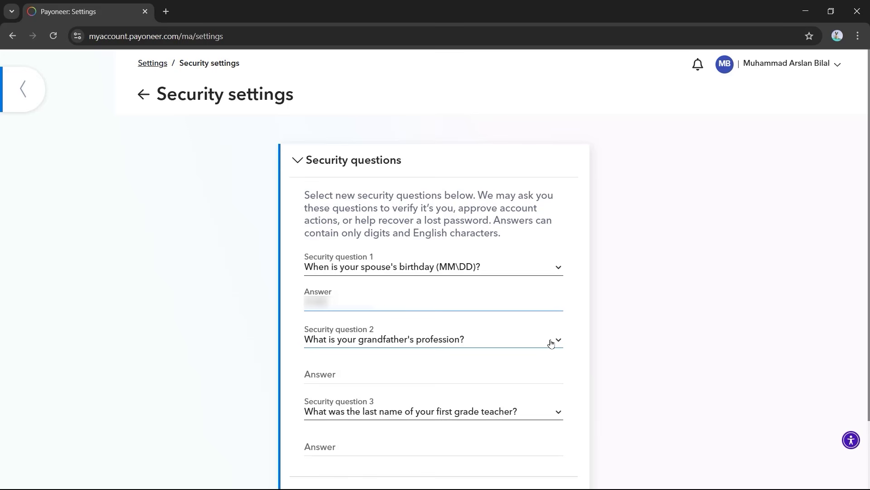
left_click(343, 373)
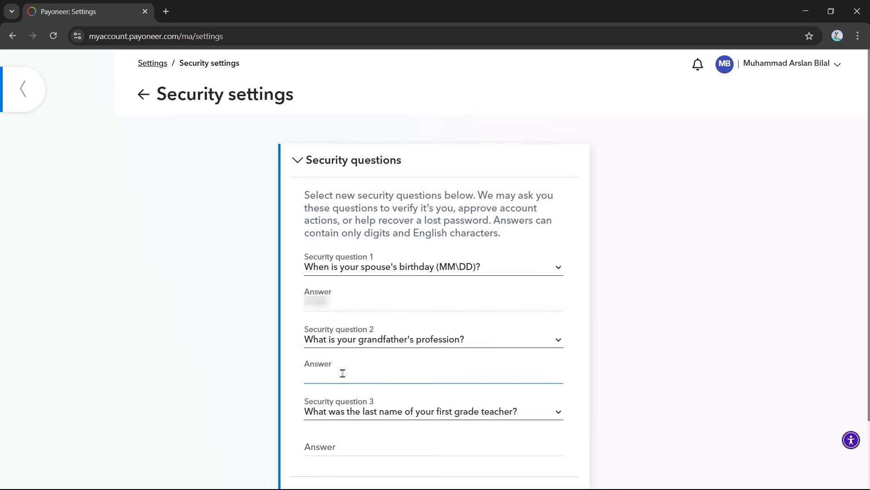
type("F")
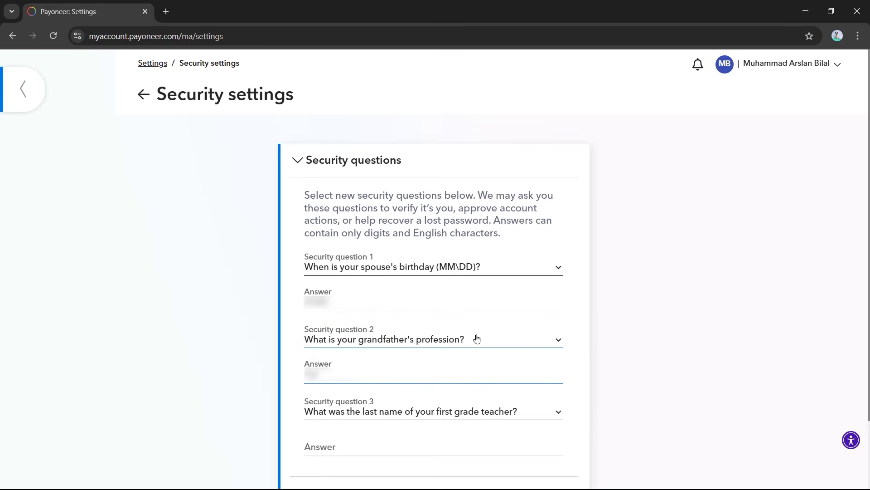
type("••••")
scroll(477, 338, "down", 1)
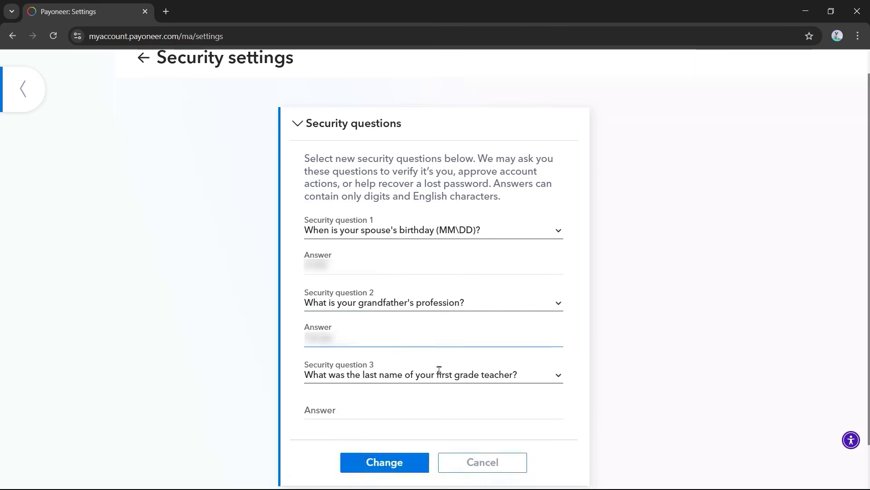
left_click(325, 392)
type("••••••")
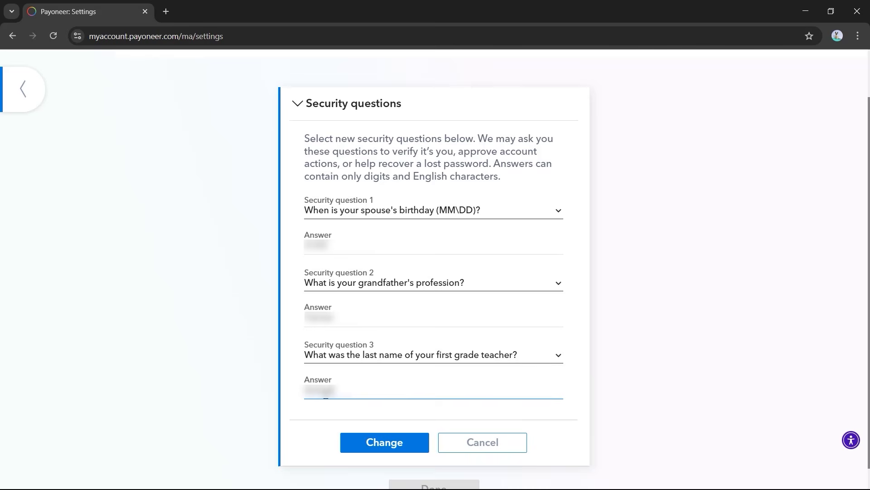
Save the answers, confirm with the SMS verification code, and continue to the dashboard.
scroll(326, 398, "down", 1)
left_click(414, 420)
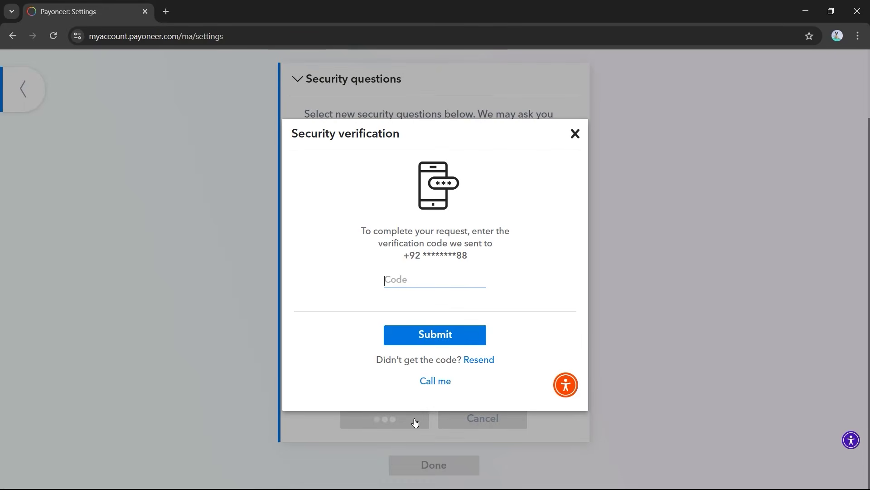
left_click(432, 335)
left_click(494, 334)
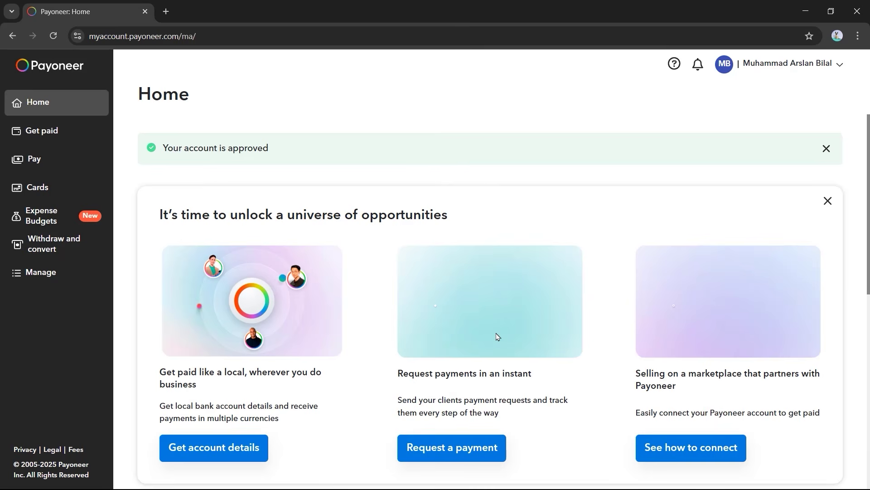
Sign back in to the Payoneer account with its password.
left_click_drag(297, 154, 155, 155)
left_click(292, 112)
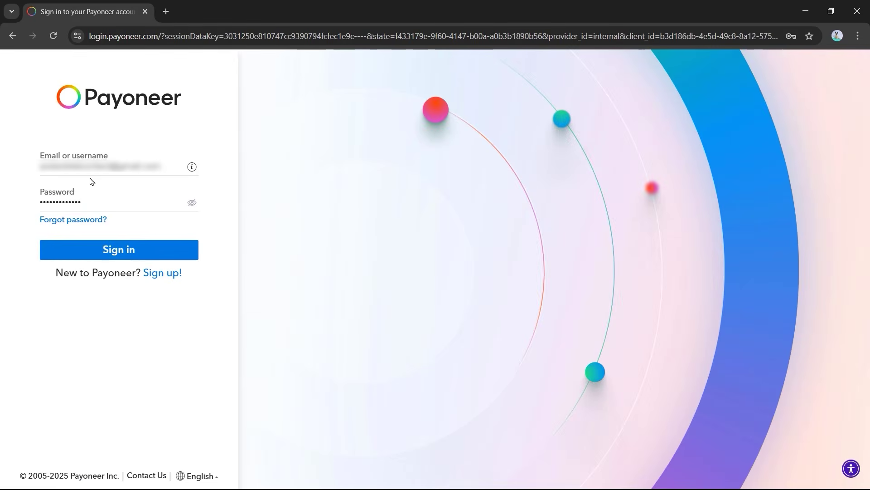
left_click(95, 202)
left_click(117, 252)
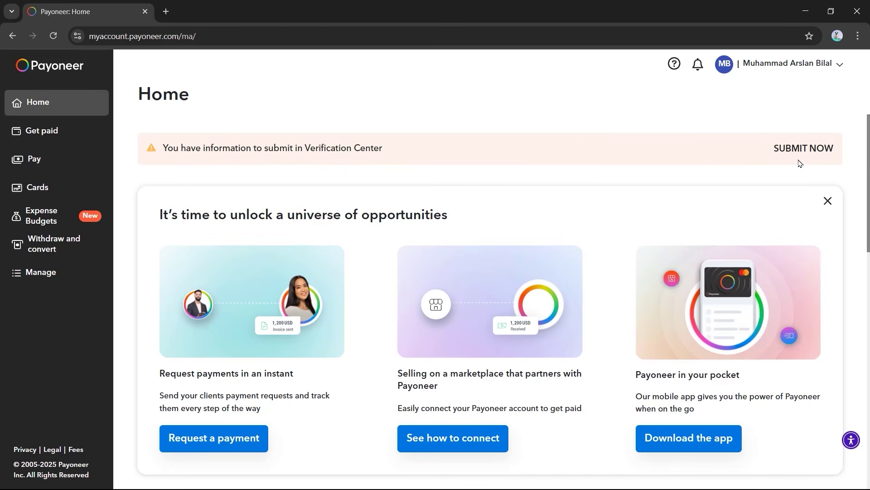
Open Settings > Verification Center and expand 'Start getting paid to your receiving accounts'.
left_click(818, 69)
left_click(717, 171)
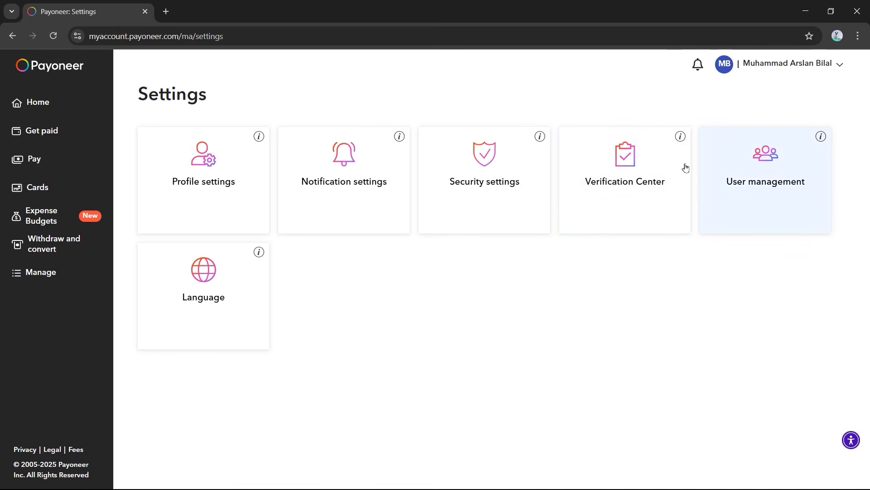
left_click(622, 203)
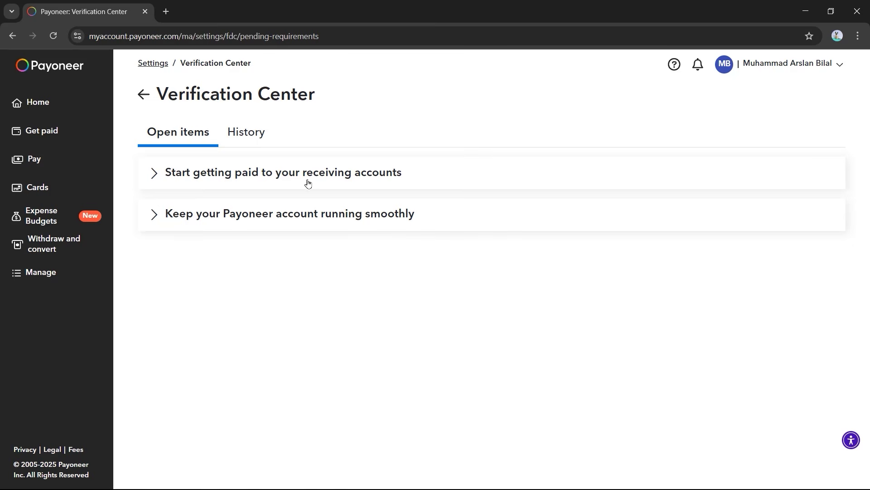
left_click(393, 183)
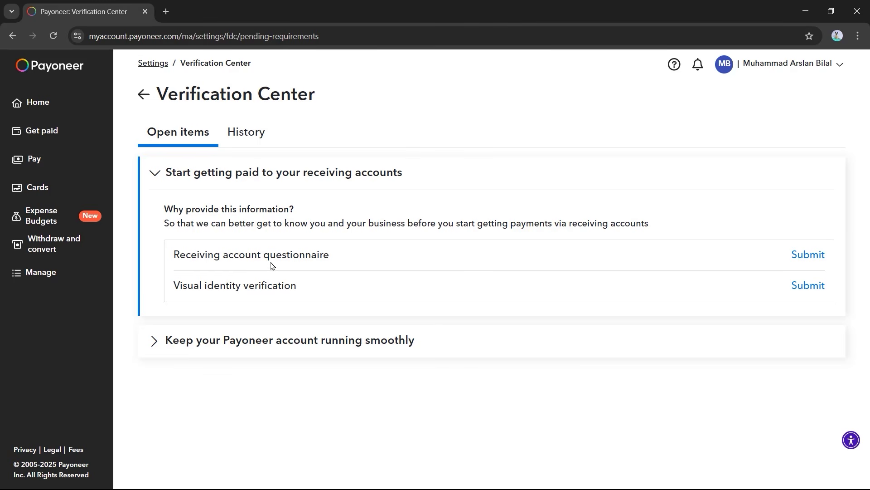
Start the receiving account questionnaire and mark marketplace selling as the main use.
left_click(809, 257)
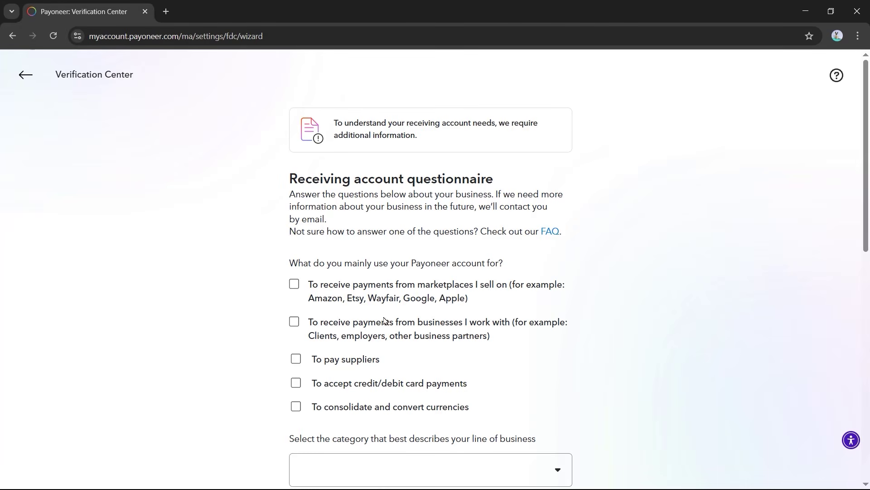
scroll(649, 249, "down", 1)
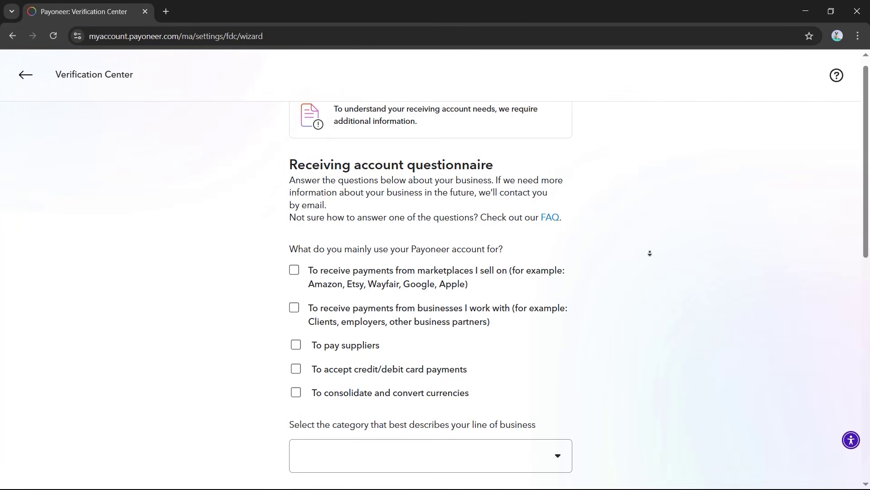
scroll(649, 253, "down", 1)
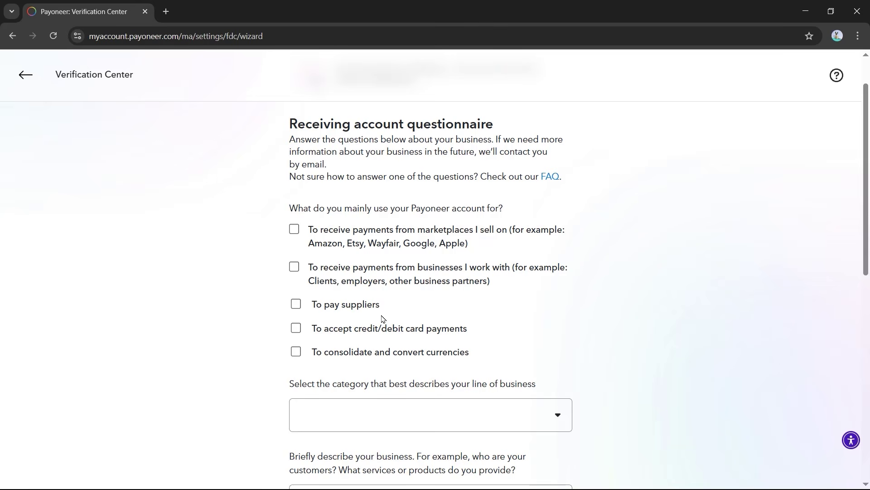
left_click(295, 230)
scroll(265, 235, "down", 3)
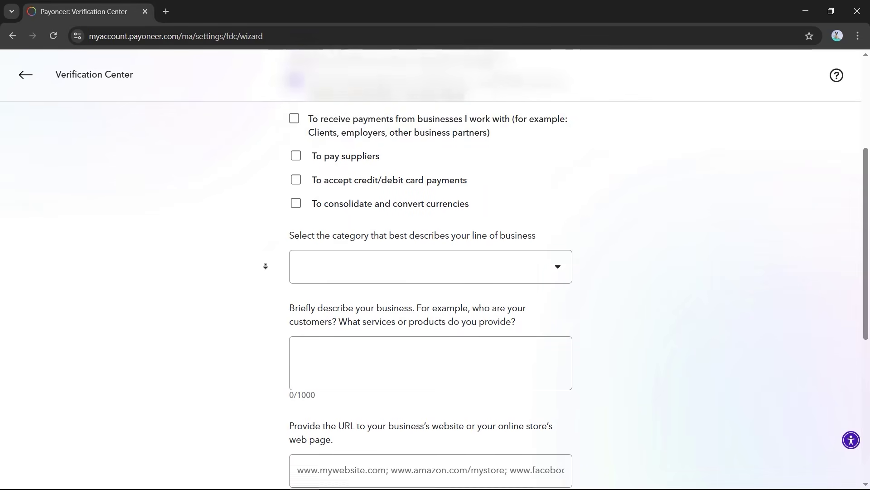
scroll(265, 266, "down", 1)
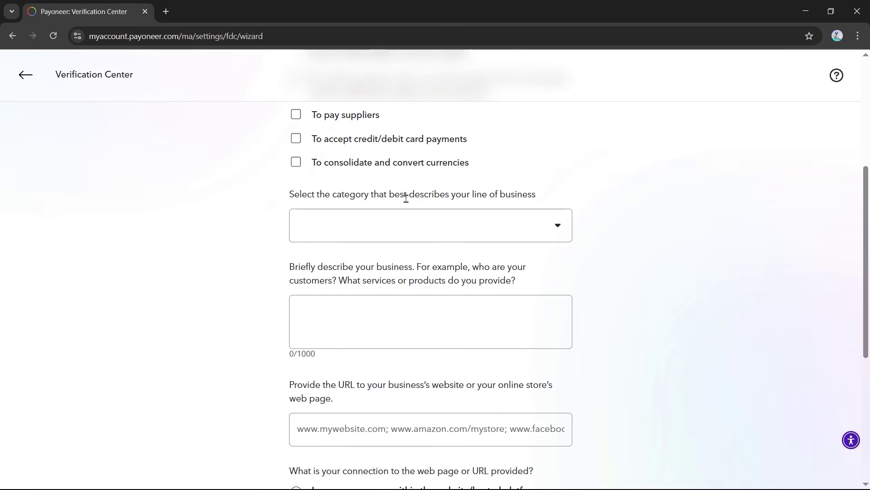
Set the line of business to Marketing, described as Affiliate marketing.
left_click(556, 228)
scroll(357, 360, "down", 1)
scroll(357, 363, "down", 3)
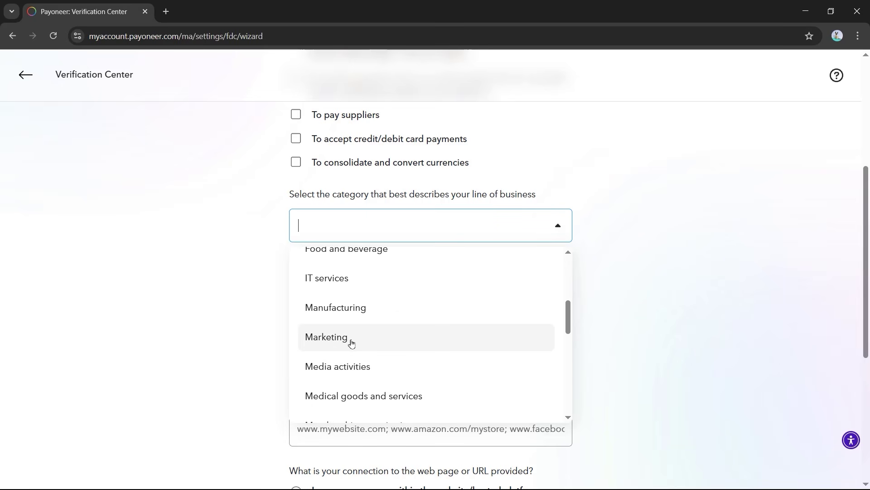
left_click(341, 337)
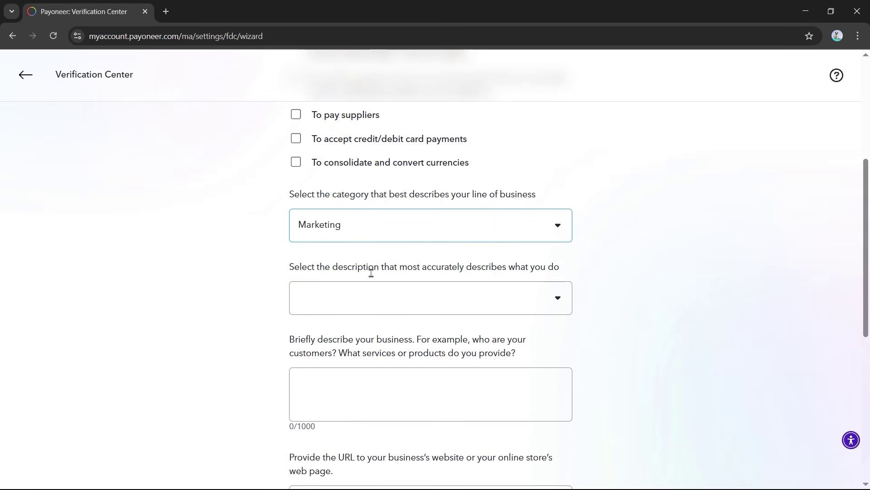
left_click(558, 307)
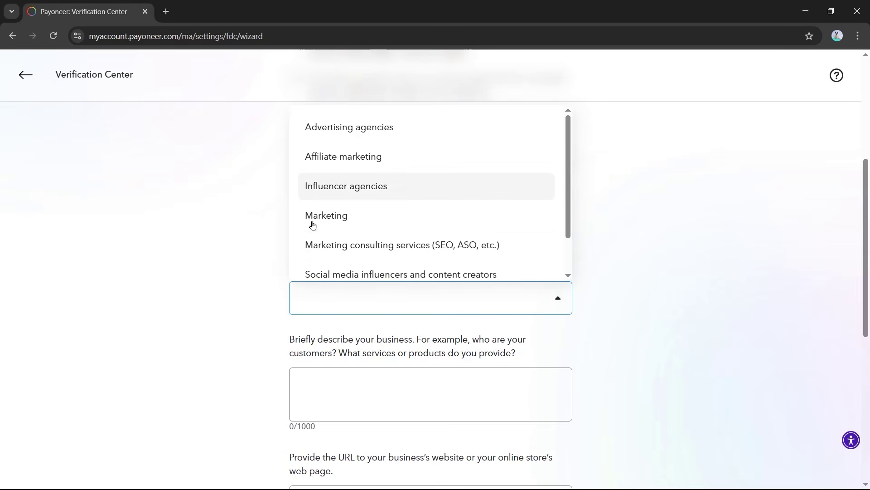
left_click(355, 159)
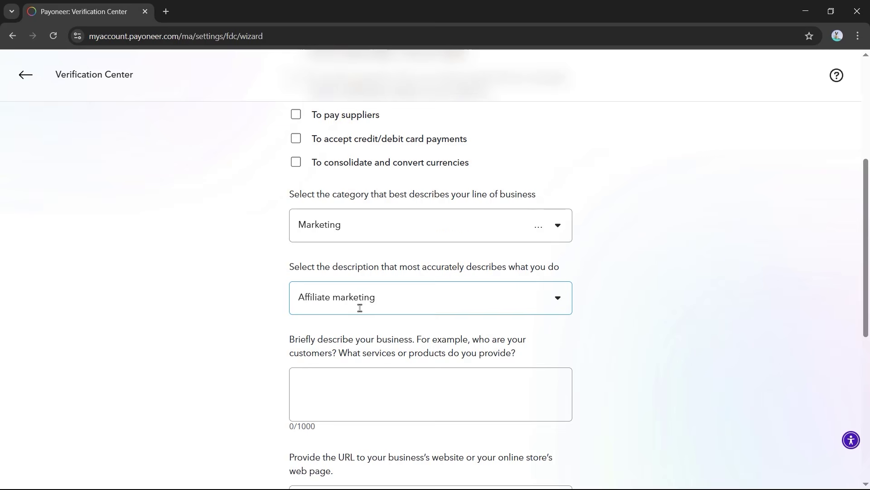
Describe the "Eco Friendly Lifestyle" affiliate marketing and content business in the description box.
scroll(359, 307, "down", 1)
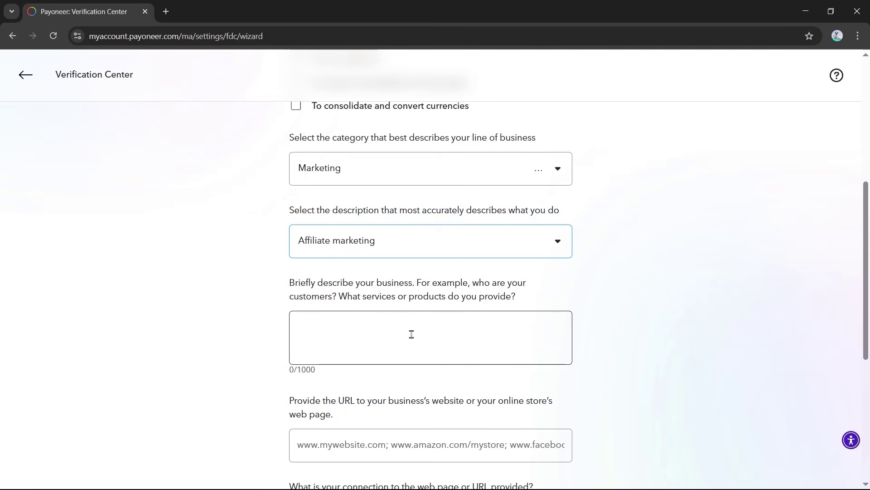
left_click(468, 357)
type("I run affiliat")
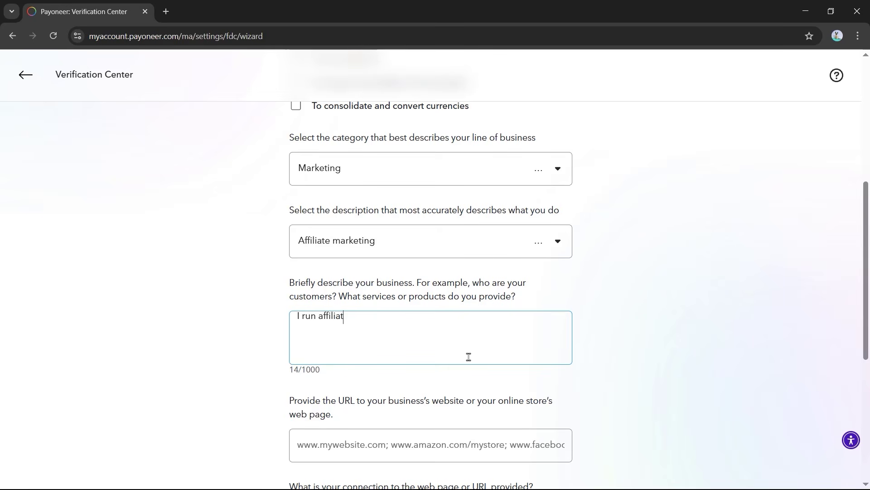
type("e marketing and onli")
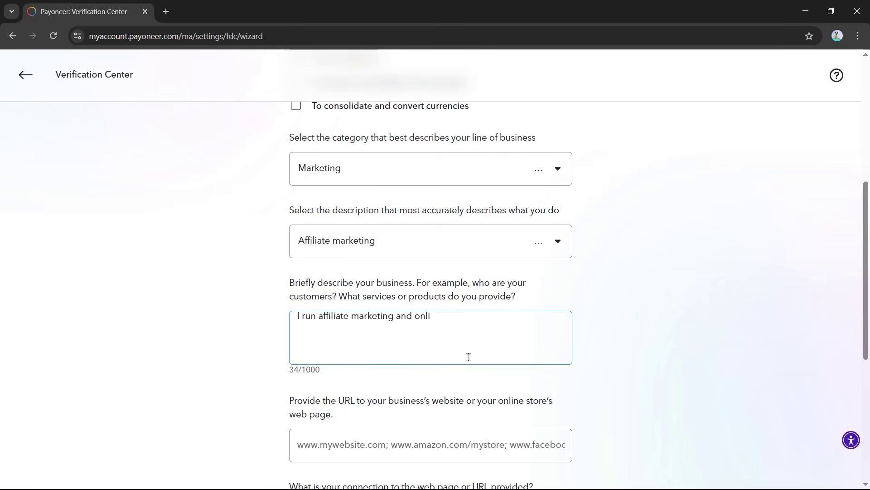
type("ne content platforms under the name \"Eco Friendly Lifestyle\", including a blog, YouTube")
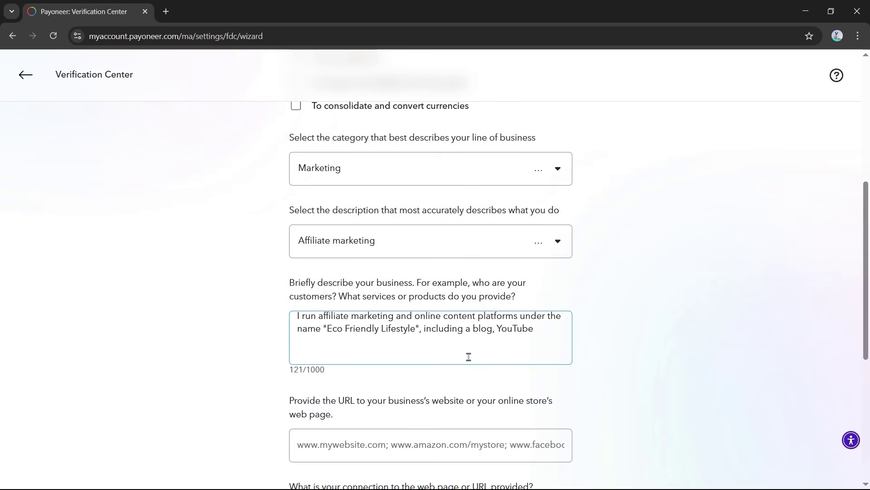
type(" channel, and Pinterest. My focus ")
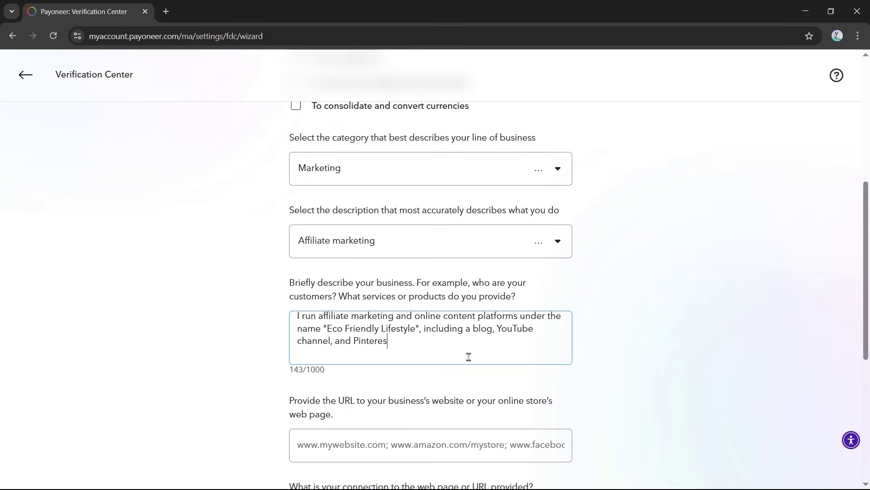
type("is on eco-friendly lifestyle and products,")
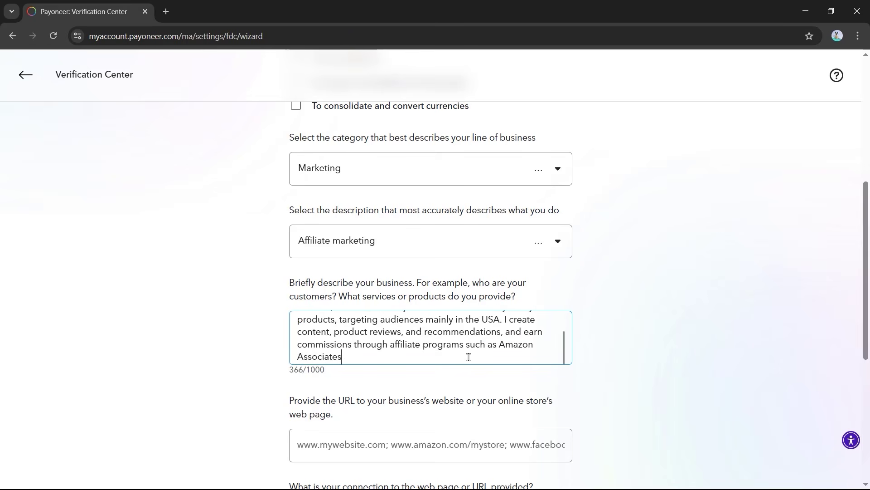
type("and similar marketplaces.")
scroll(442, 354, "up", 3)
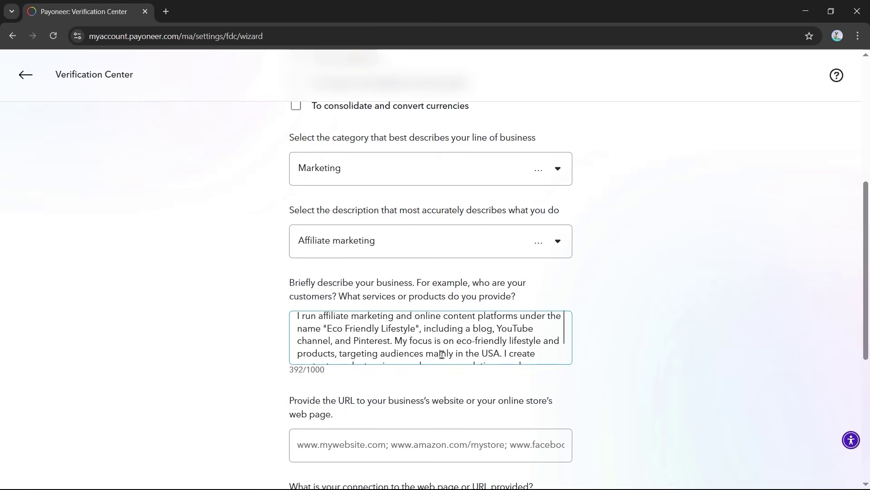
scroll(608, 373, "down", 5)
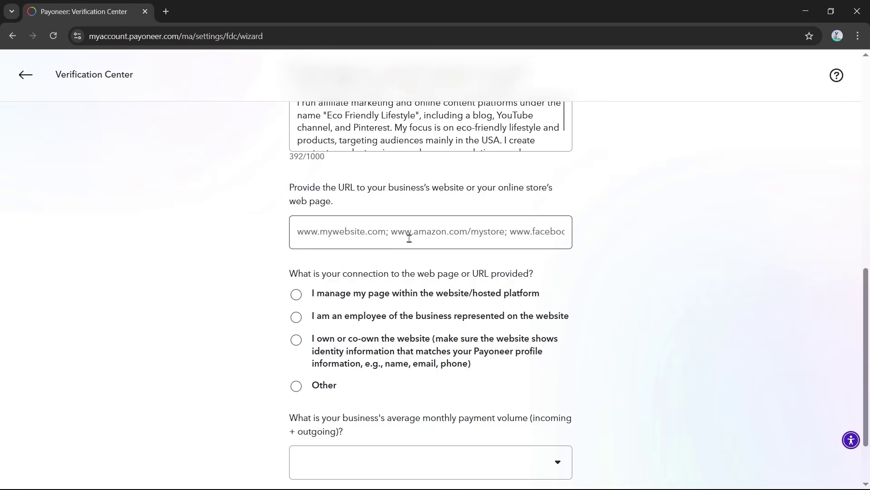
Paste the blog's web address as the business website.
left_click(409, 238)
type("https://ecofriendlylivingusa.blogspot.com/")
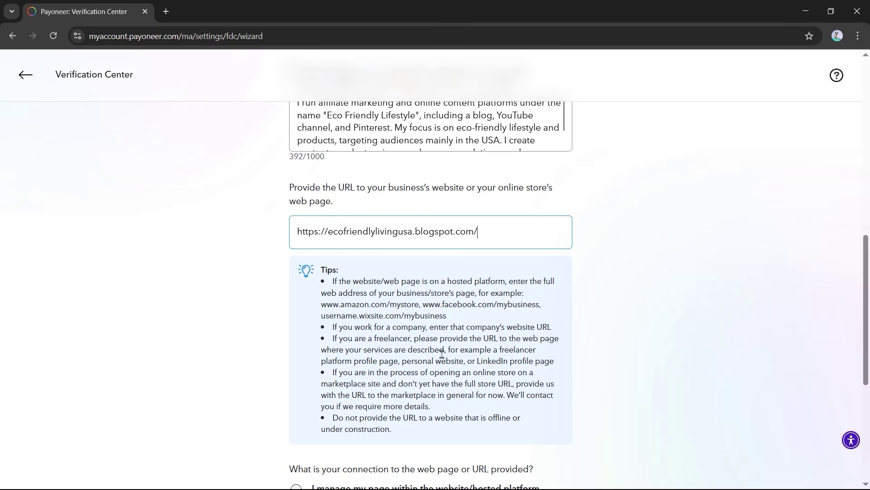
middle_click(619, 365)
scroll(620, 365, "down", 5)
left_click(614, 369)
left_click_drag(284, 220, 539, 229)
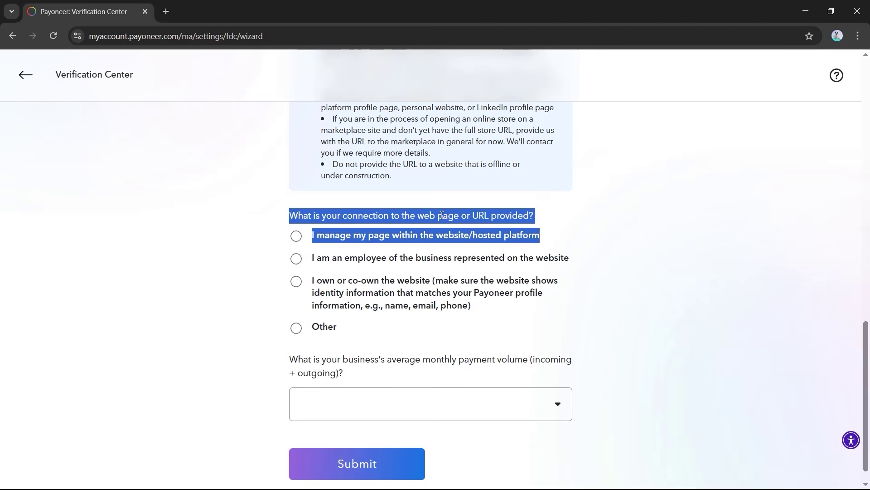
left_click(603, 264)
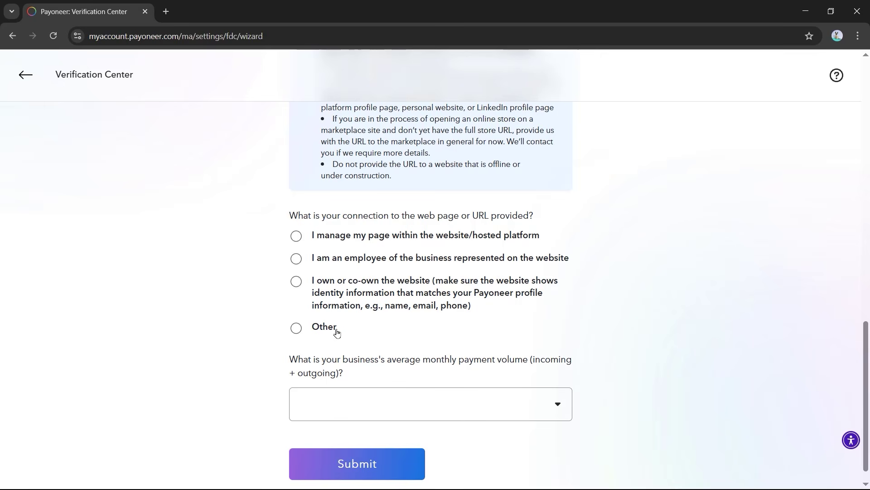
Choose 'I manage my page', set monthly volume to Up to 500 USD, and submit.
left_click(296, 240)
scroll(402, 312, "down", 1)
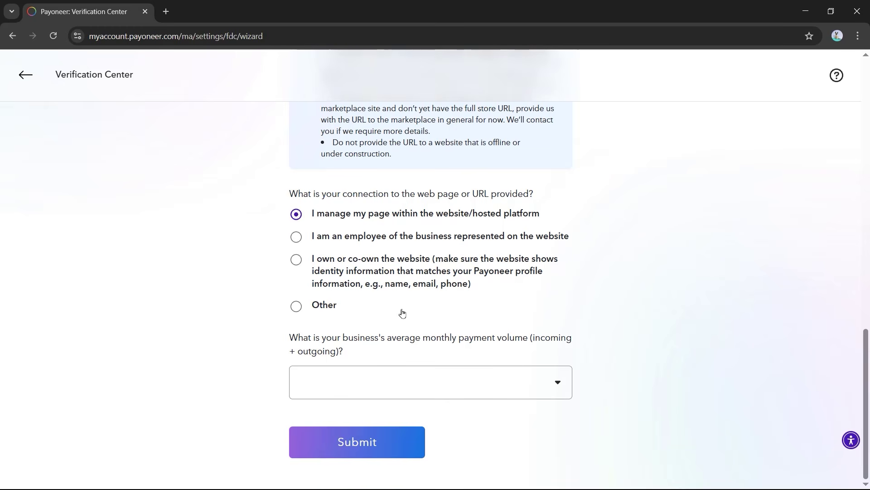
left_click_drag(286, 338, 515, 354)
left_click(381, 356)
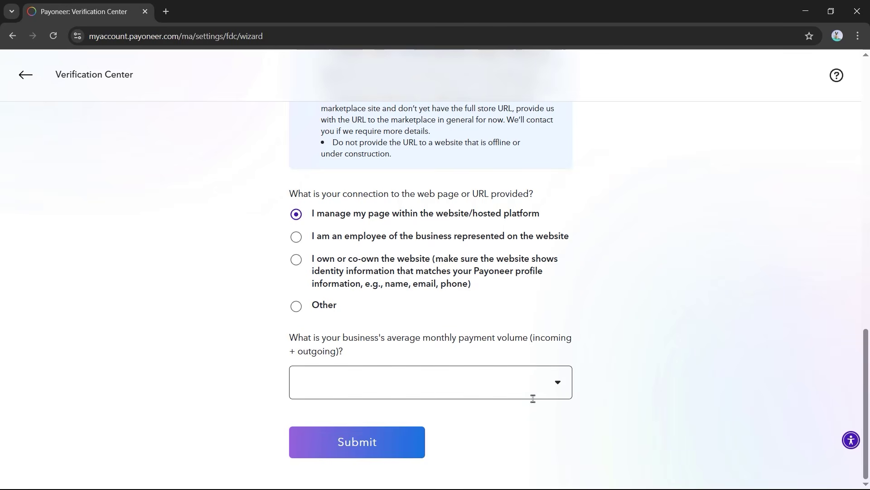
left_click(560, 389)
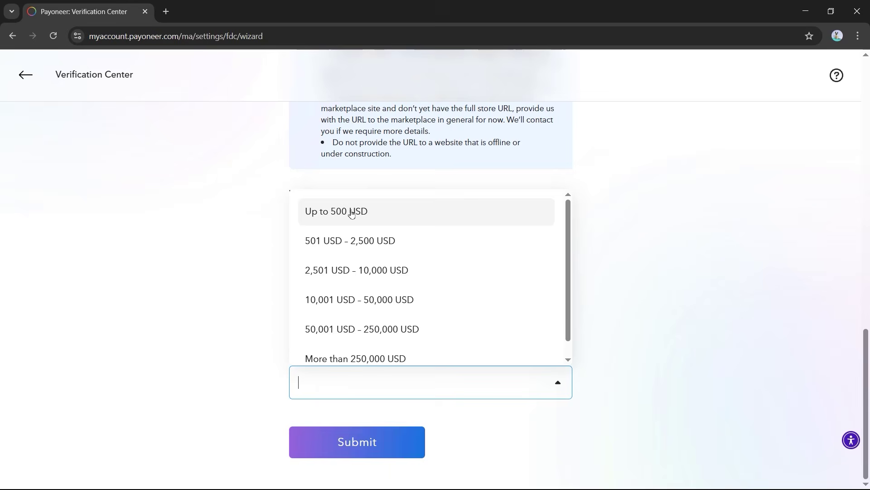
left_click(351, 213)
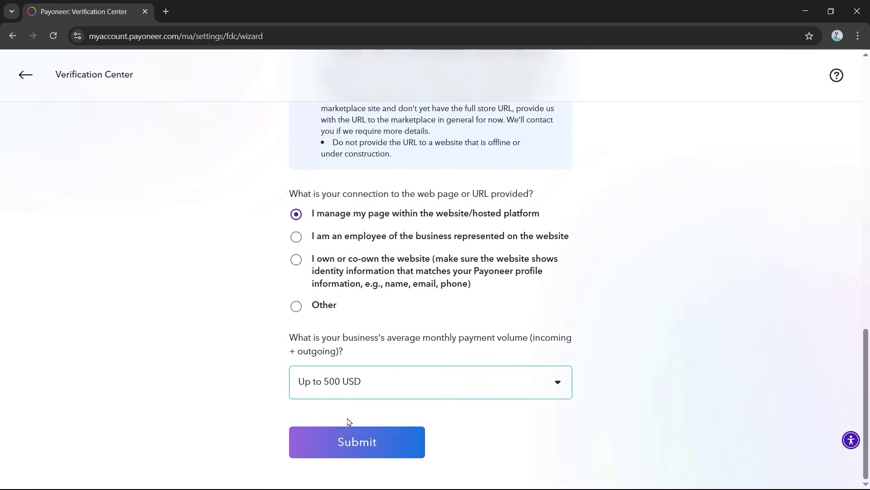
left_click(359, 447)
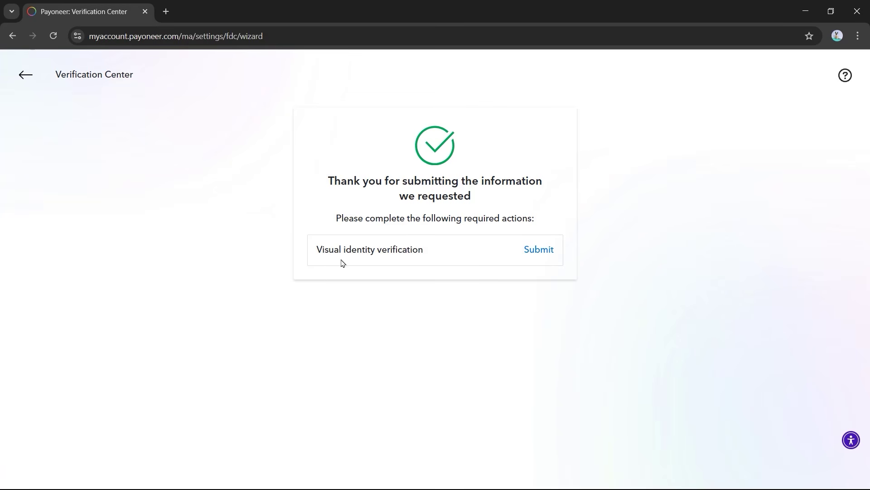
Consent to visual identity verification and complete the identity document capture on desktop.
left_click(542, 251)
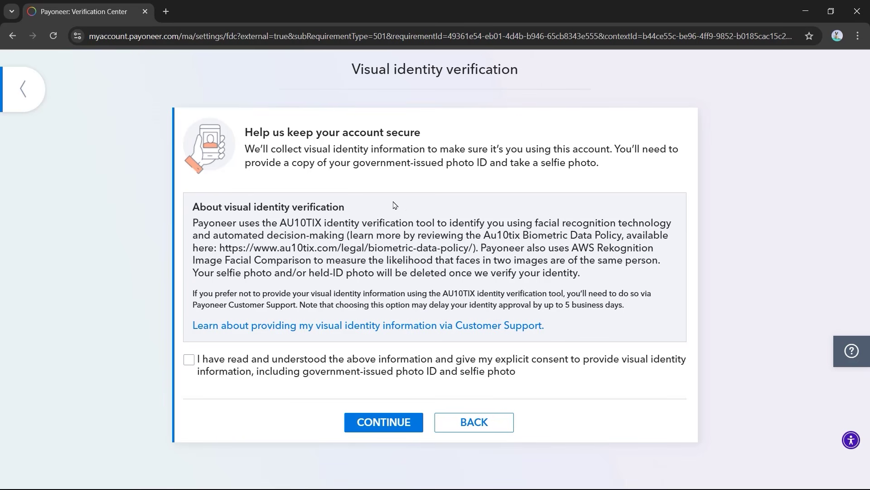
left_click(190, 359)
left_click(385, 422)
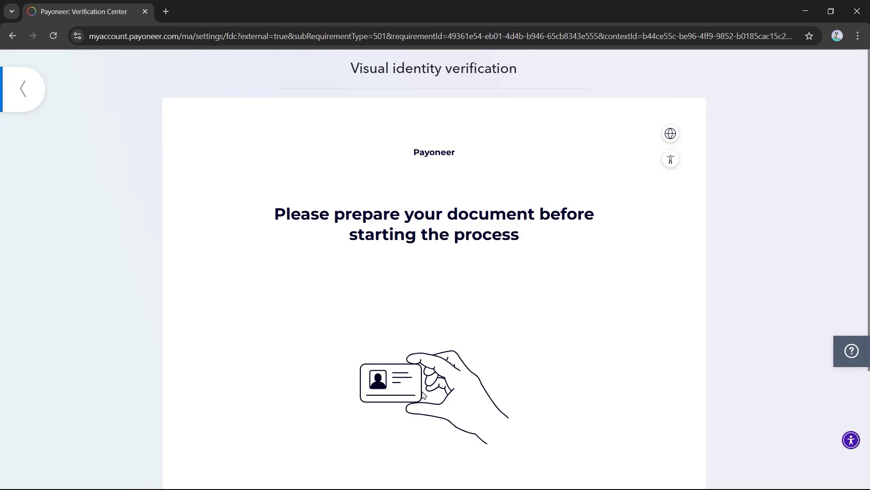
scroll(421, 395, "down", 3)
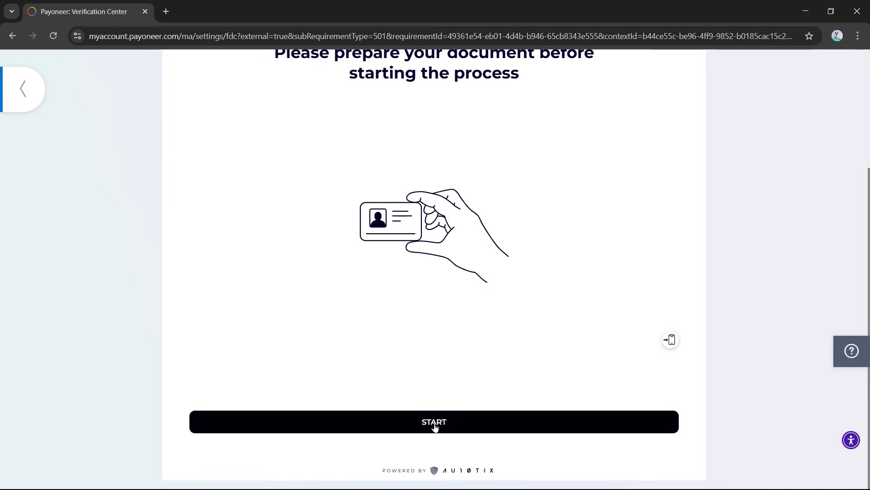
left_click(437, 427)
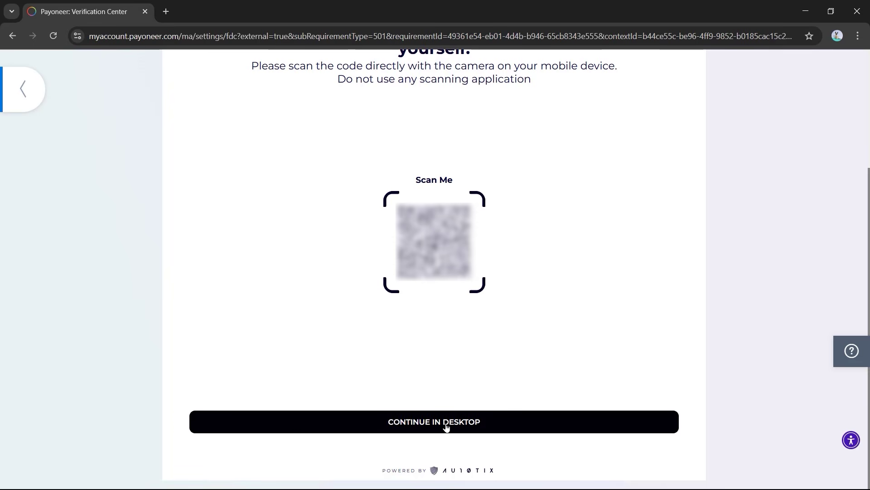
scroll(440, 350, "up", 1)
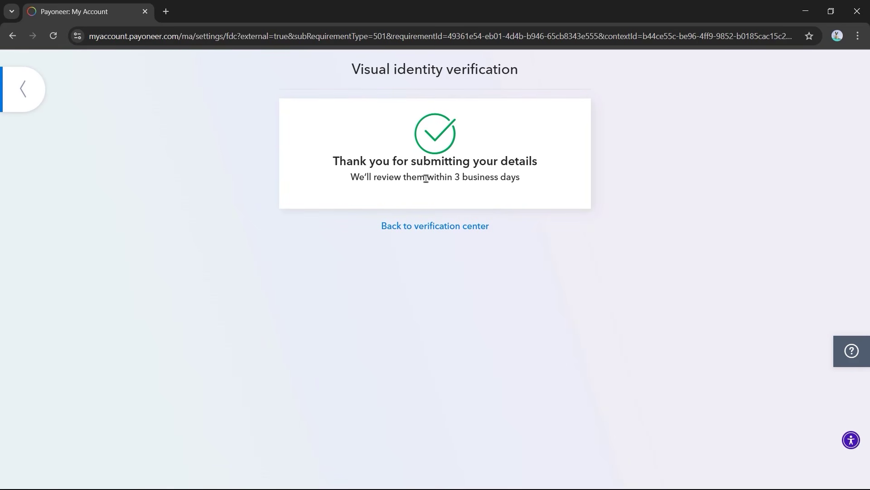
Leave the submission confirmation via Back to verification center.
left_click_drag(333, 167, 443, 199)
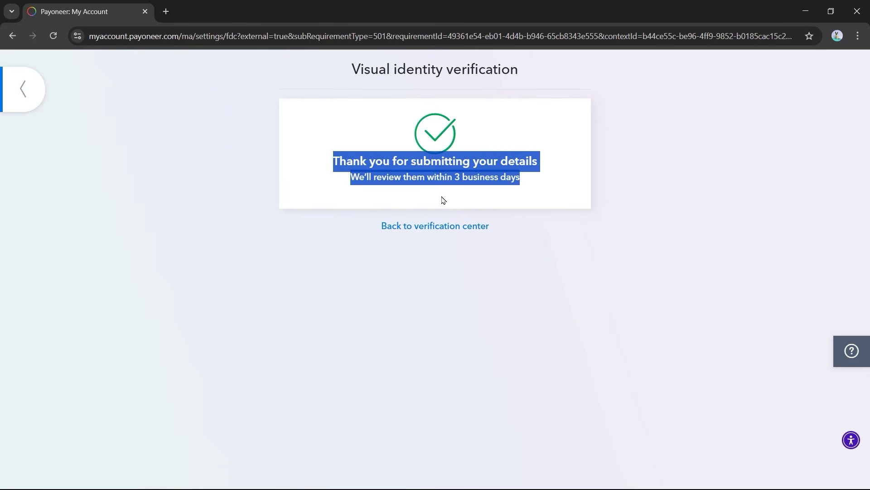
left_click(366, 193)
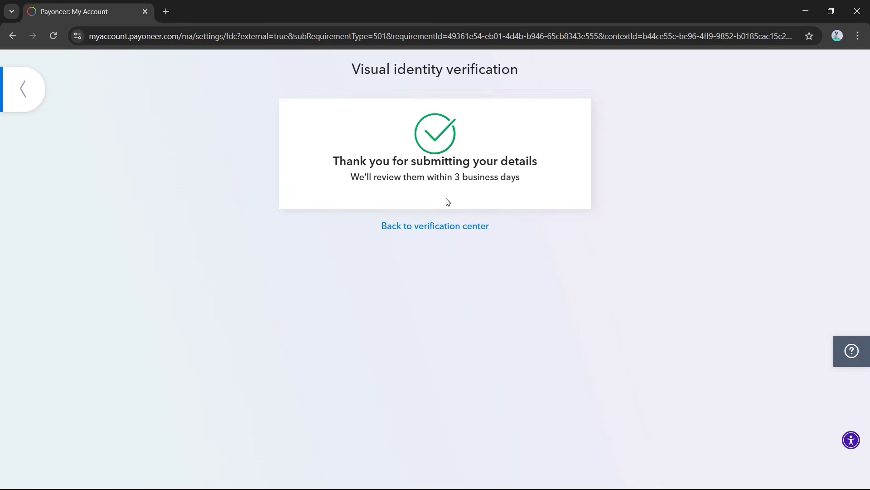
left_click(431, 227)
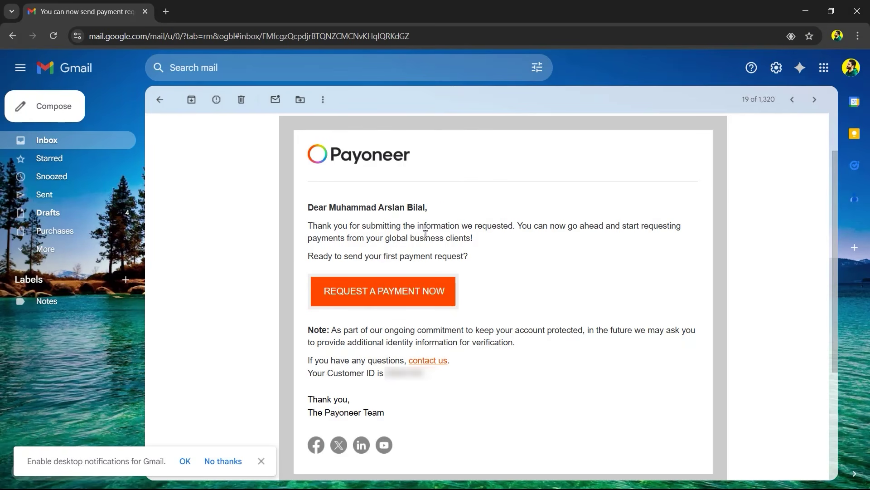
left_click_drag(306, 204, 478, 266)
left_click(478, 266)
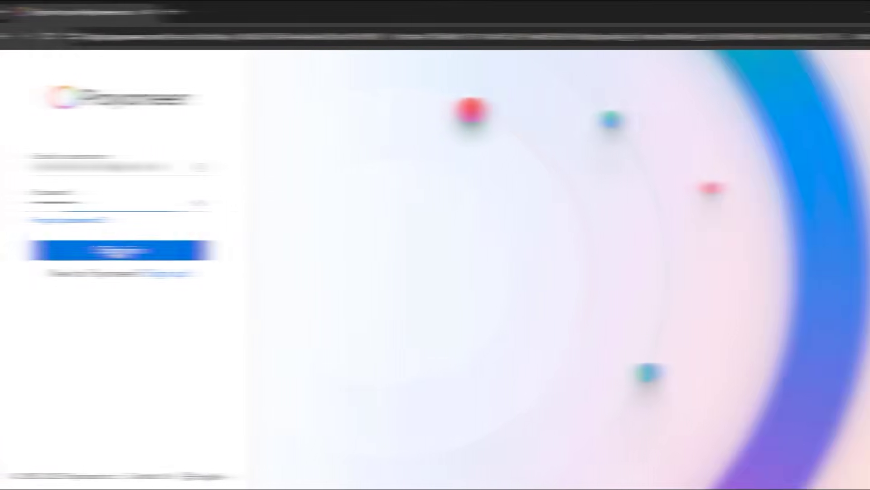
Sign in, accept the Pricing & Fees and Services Terms & Conditions, then go to Settings.
left_click(117, 251)
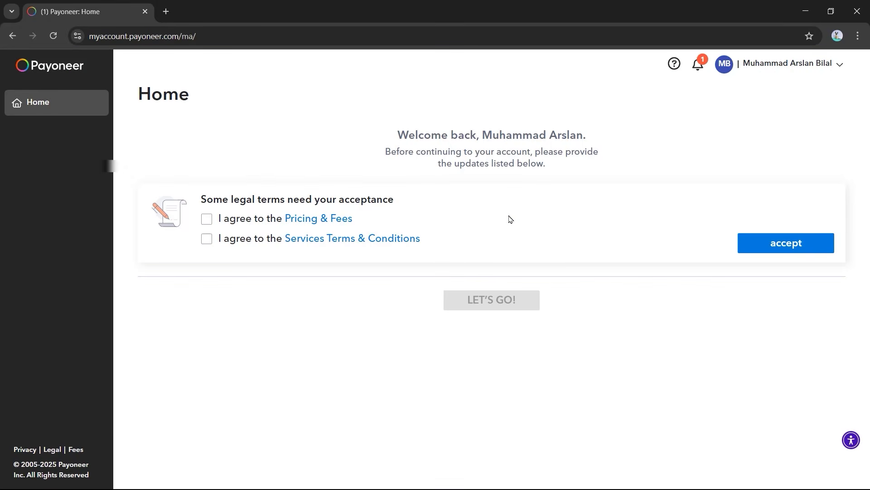
left_click(207, 220)
left_click(206, 240)
left_click(774, 247)
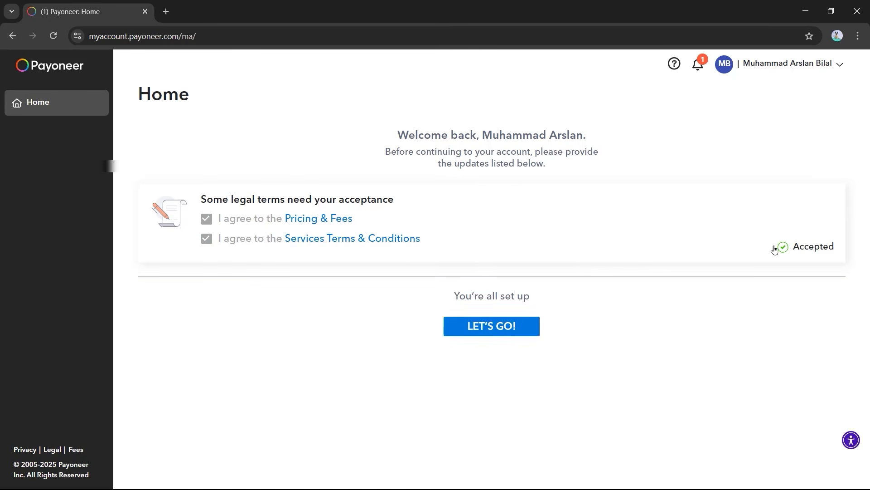
left_click(473, 333)
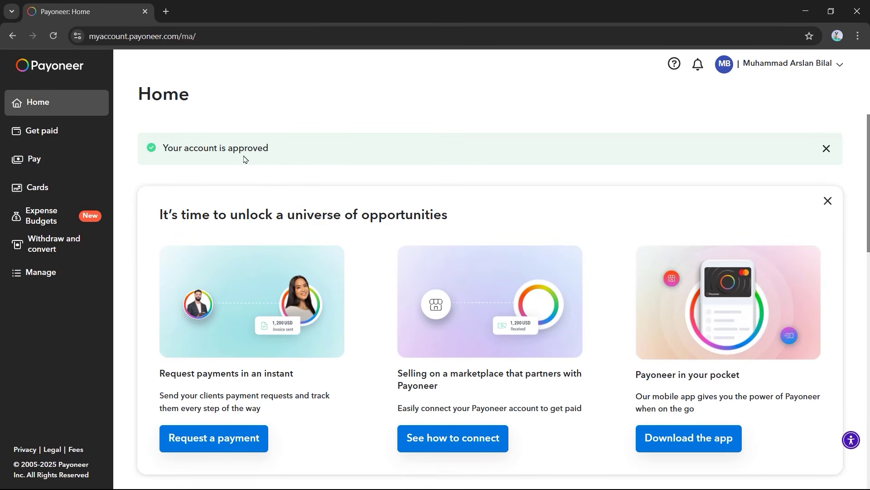
left_click(832, 70)
left_click(666, 169)
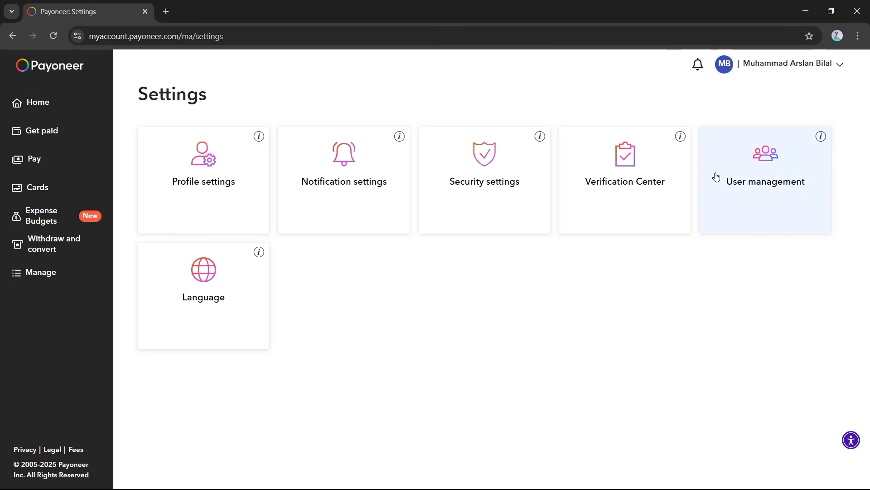
Check the Verification Center History showing National ID and visual identity approved, then open Get paid.
left_click(641, 182)
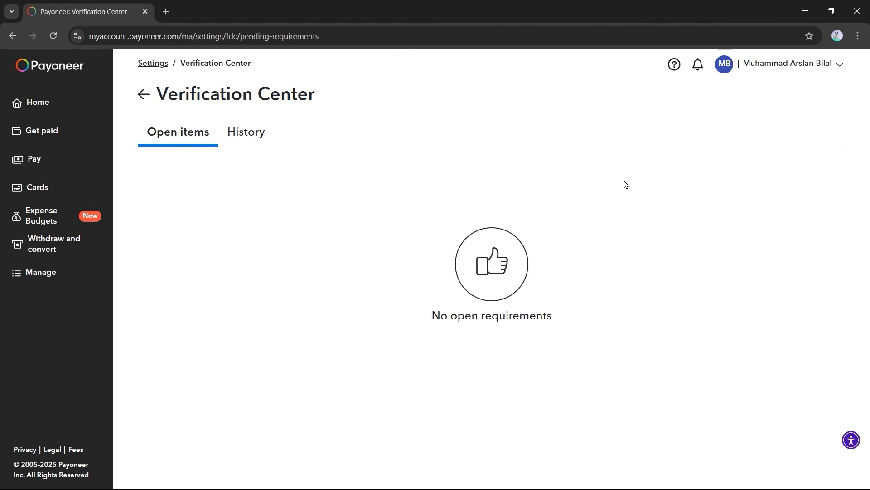
left_click(248, 140)
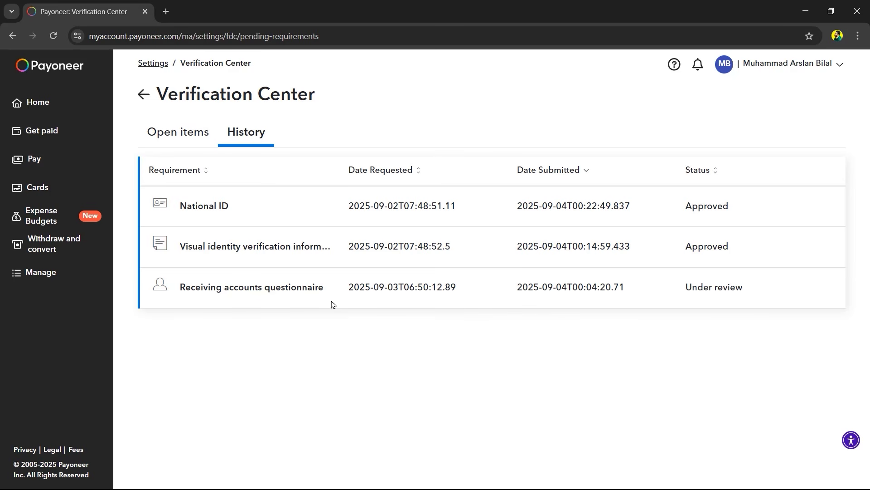
left_click(31, 129)
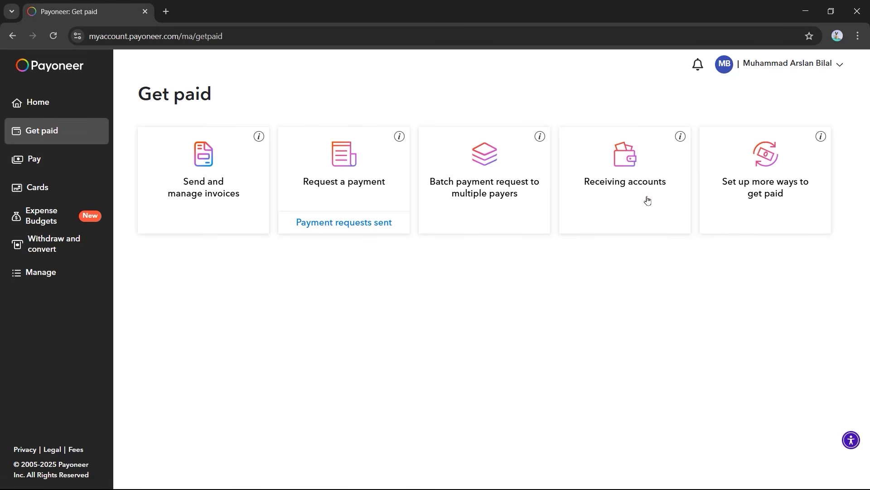
View the USD receiving account's bank details, close them, and start a Request accounts flow.
left_click(627, 198)
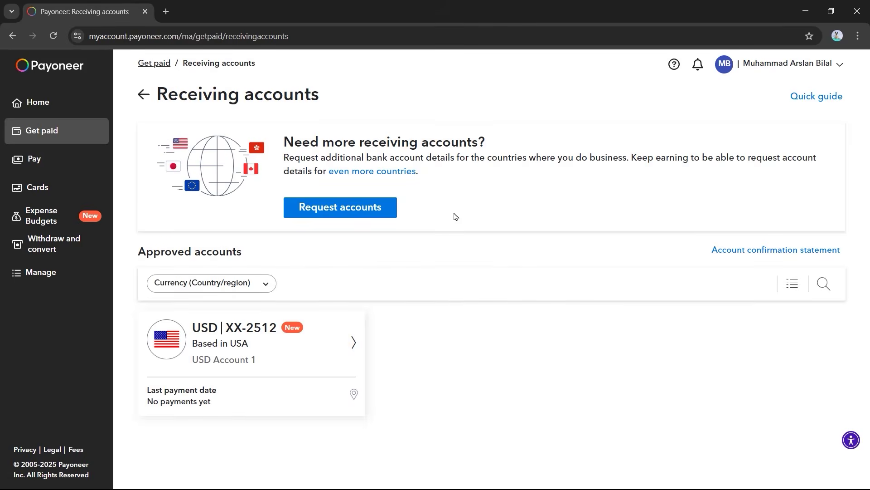
left_click(300, 365)
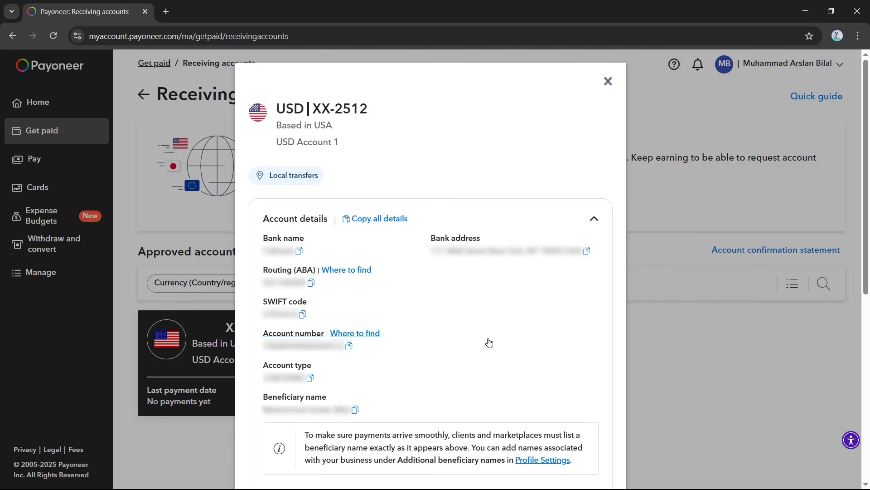
left_click(608, 81)
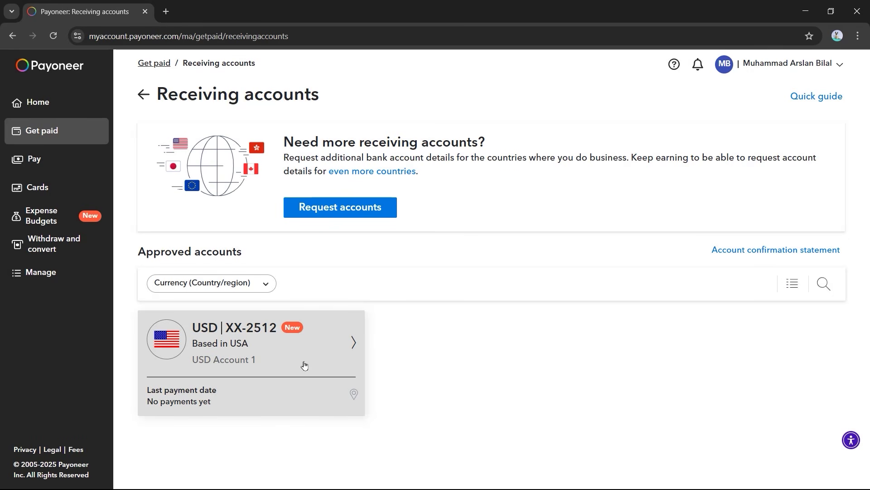
left_click(343, 211)
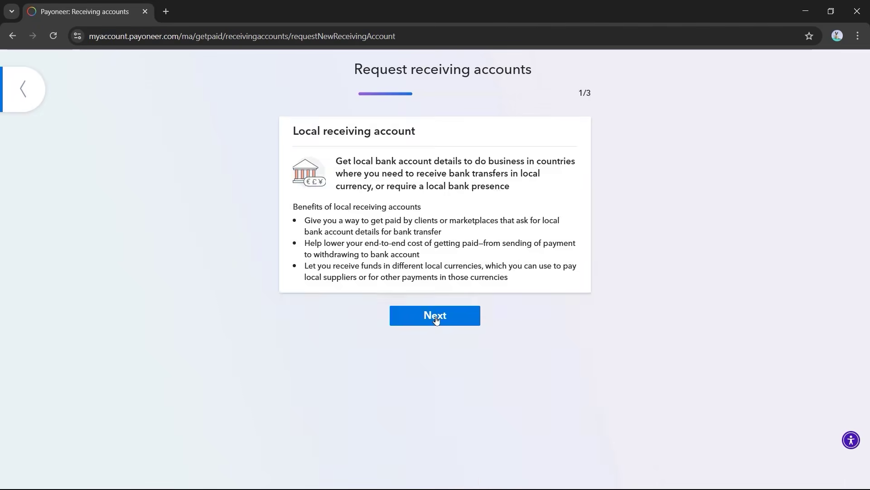
Request EUR, JPY, GBP and AUD receiving accounts, then view the Approved accounts tab.
left_click(436, 319)
left_click(339, 254)
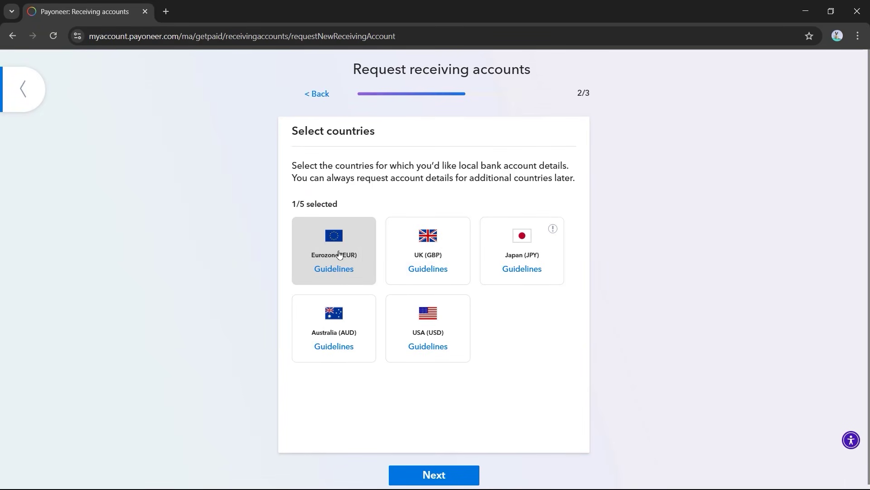
left_click(503, 270)
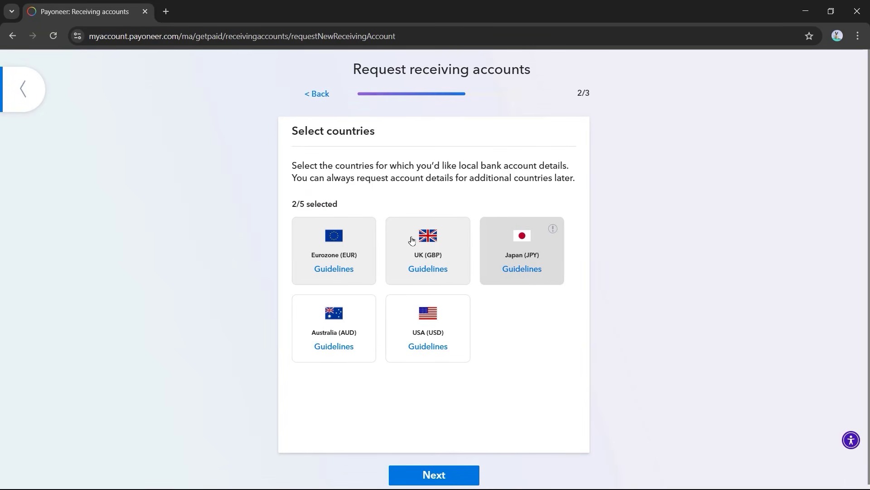
left_click(412, 240)
left_click(316, 331)
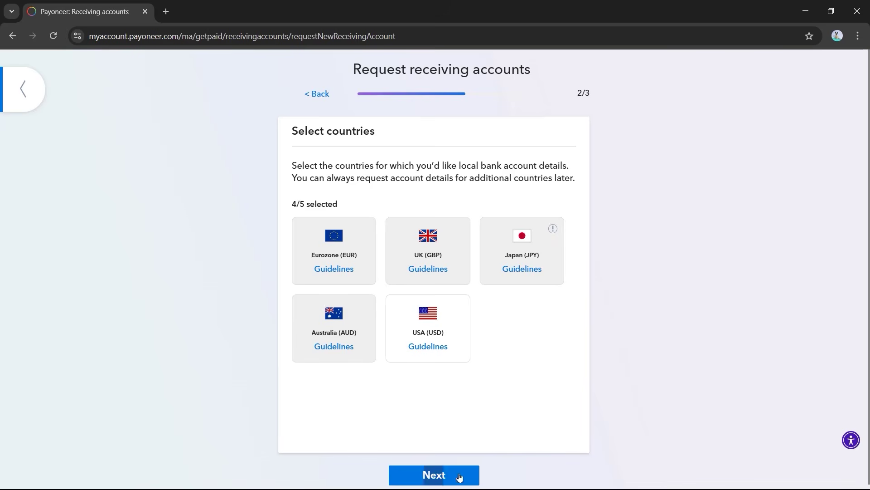
left_click(438, 475)
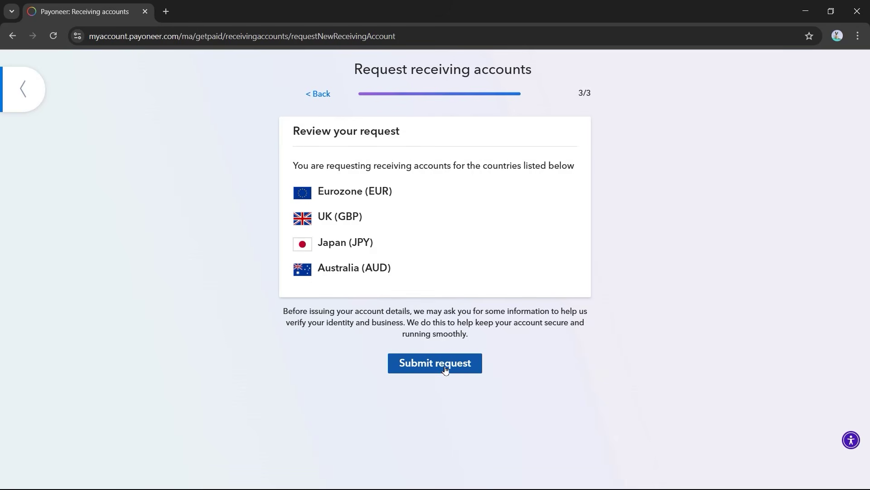
left_click(445, 370)
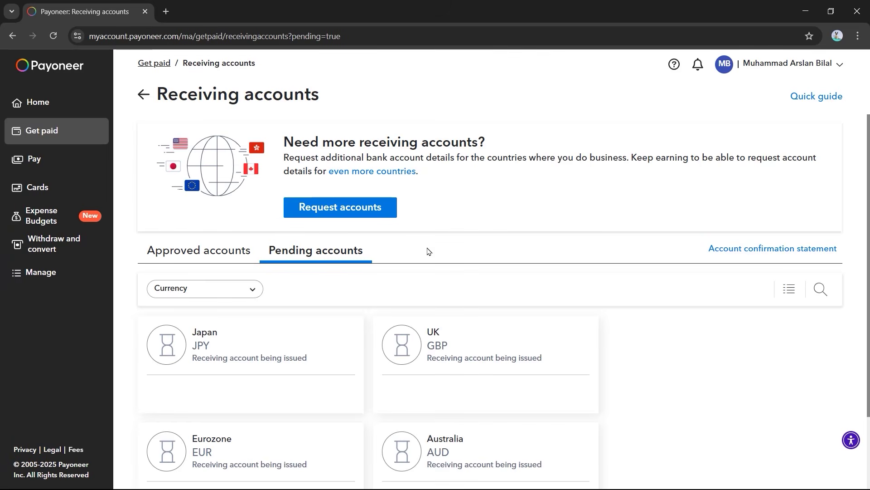
scroll(404, 373, "down", 2)
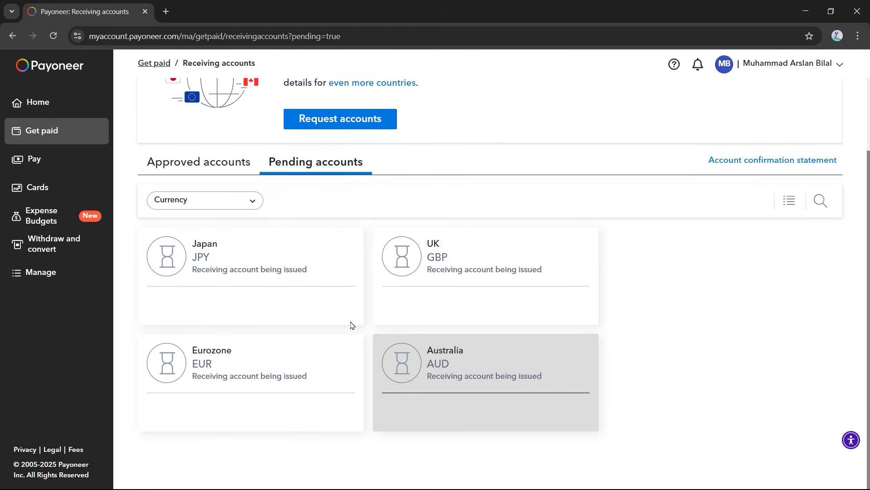
left_click(207, 164)
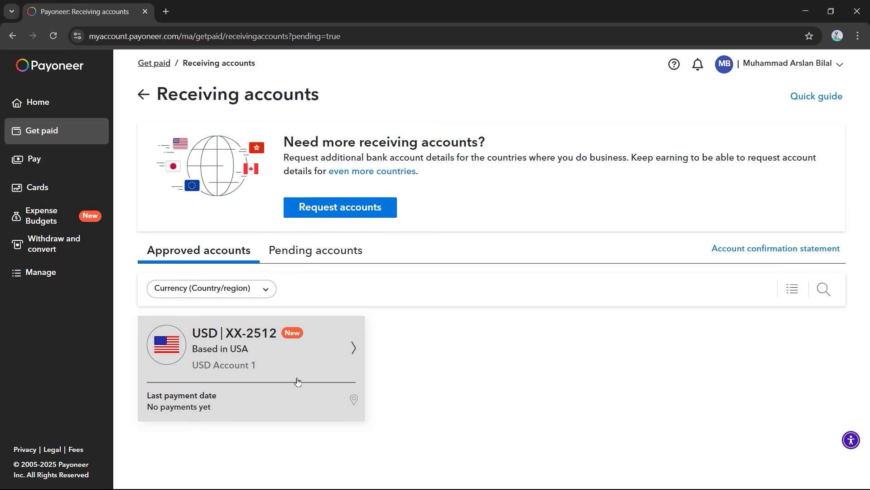
Go to Home and close the 'Your account is approved' banner.
left_click(53, 102)
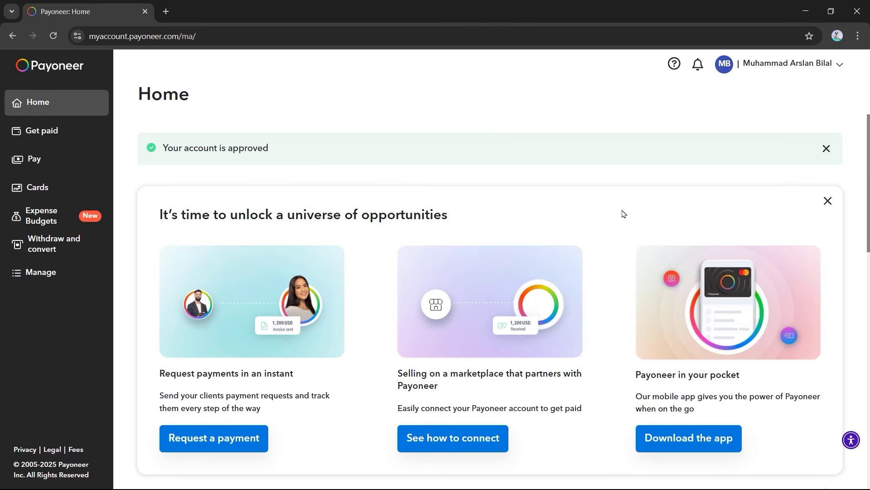
left_click(826, 149)
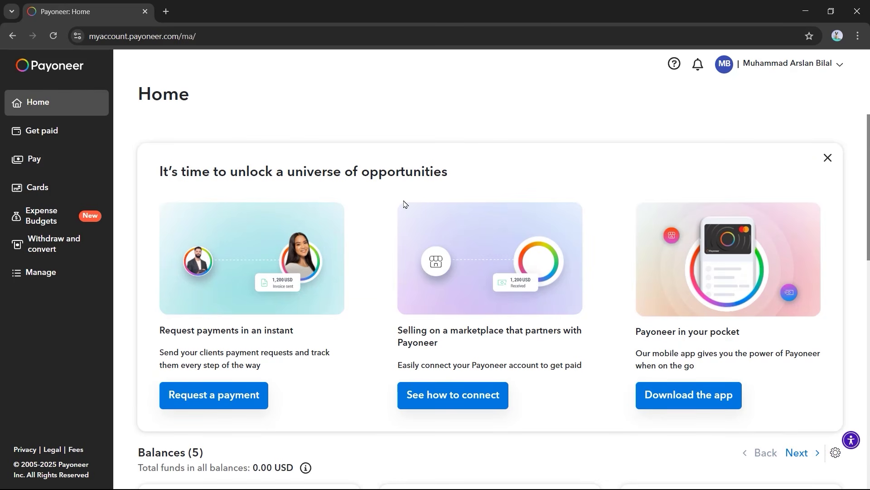